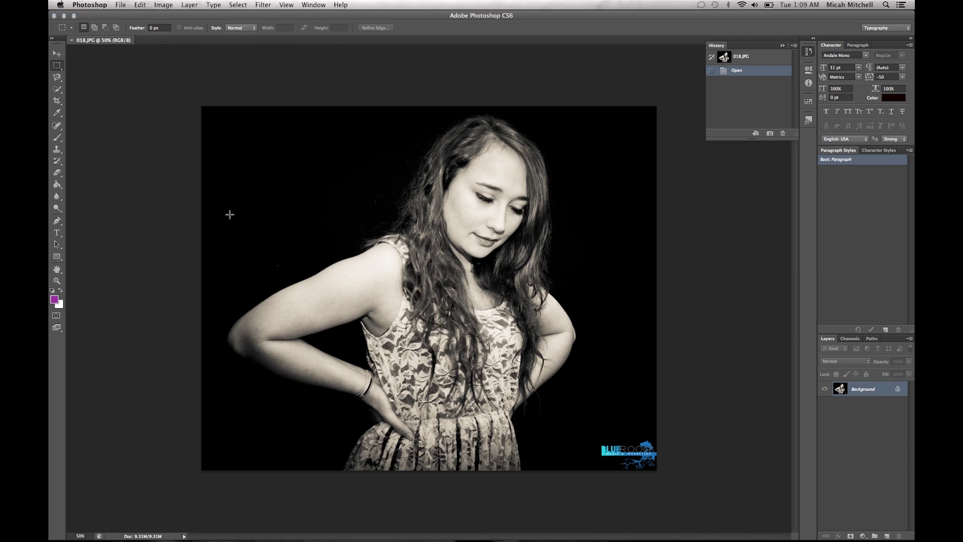
Choose the Rectangular Marquee Tool from the marquee flyout
{"action": "left_click", "coordinate": [57, 66]}
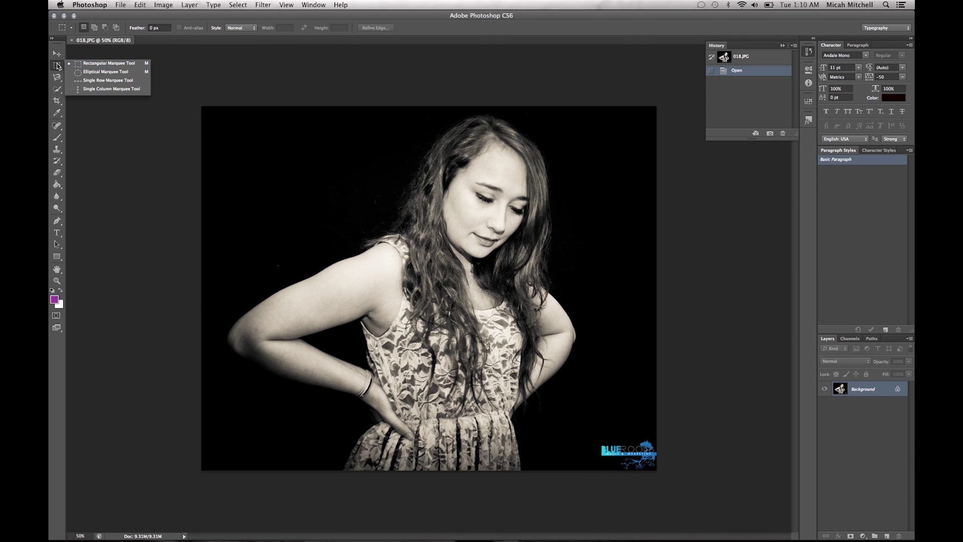
{"action": "left_click", "coordinate": [95, 66]}
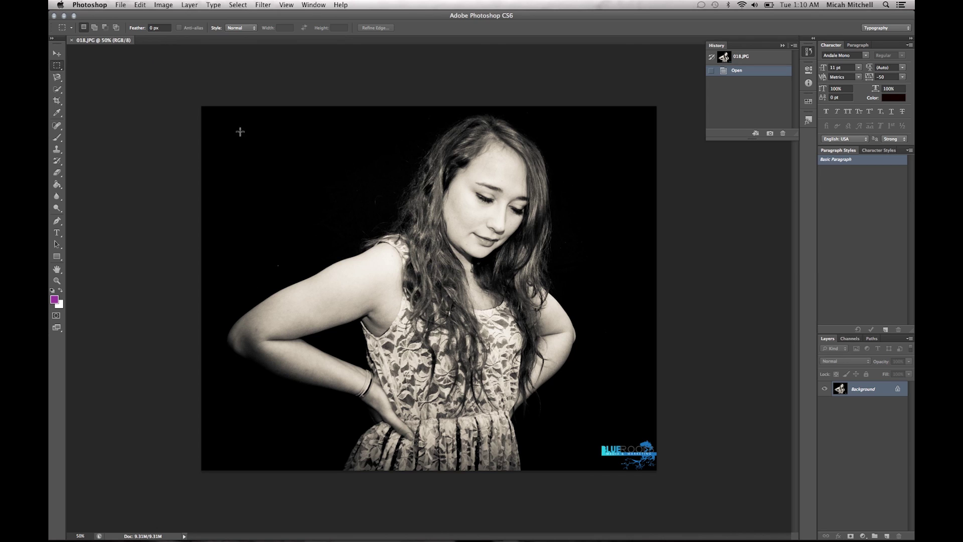
Build a stepped selection from three added rectangles, then subtract the right-hand bump
{"action": "left_click_drag", "start_coordinate": [223, 126], "coordinate": [360, 203]}
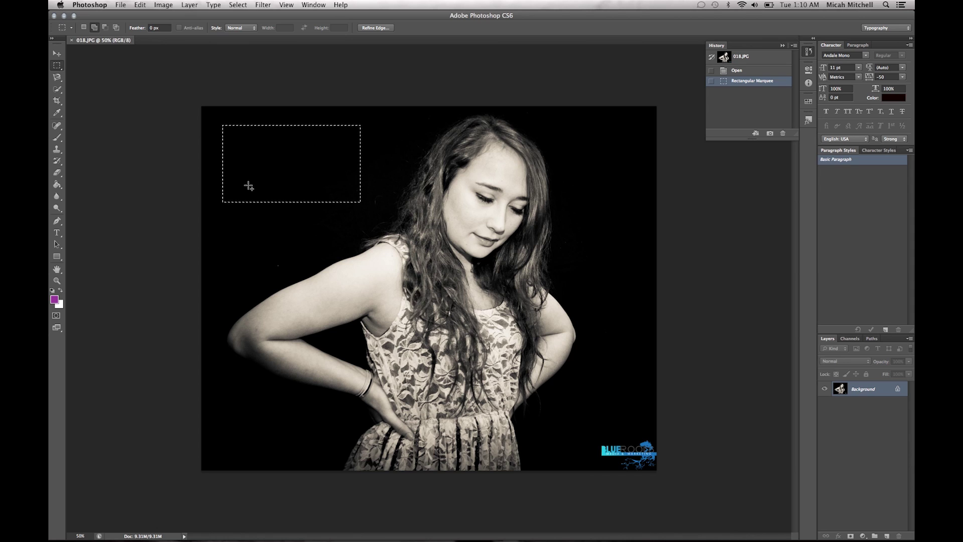
{"action": "left_click_drag", "start_coordinate": [247, 175], "coordinate": [334, 238]}
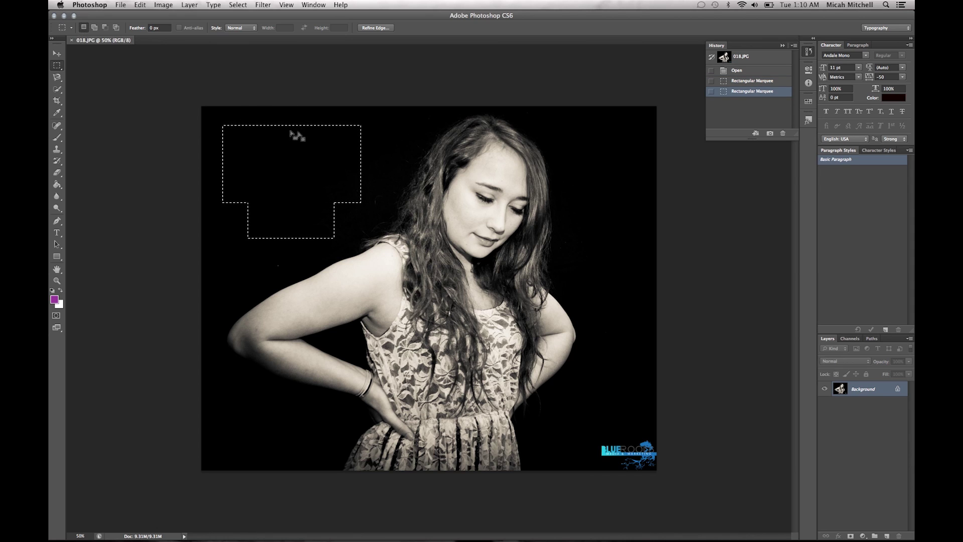
{"action": "left_click_drag", "start_coordinate": [307, 136], "coordinate": [396, 177]}
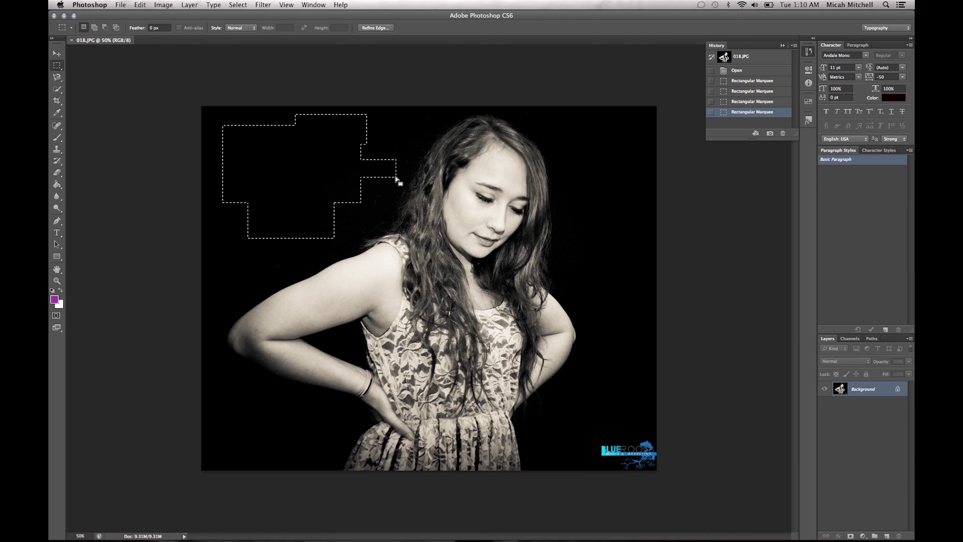
{"action": "key", "text": "alt"}
{"action": "left_click_drag", "start_coordinate": [371, 176], "coordinate": [419, 198]}
Trim the selection with Subtract and Intersect modes, then draw an oval over the face
{"action": "left_click", "coordinate": [104, 28]}
{"action": "left_click_drag", "start_coordinate": [255, 177], "coordinate": [263, 183]}
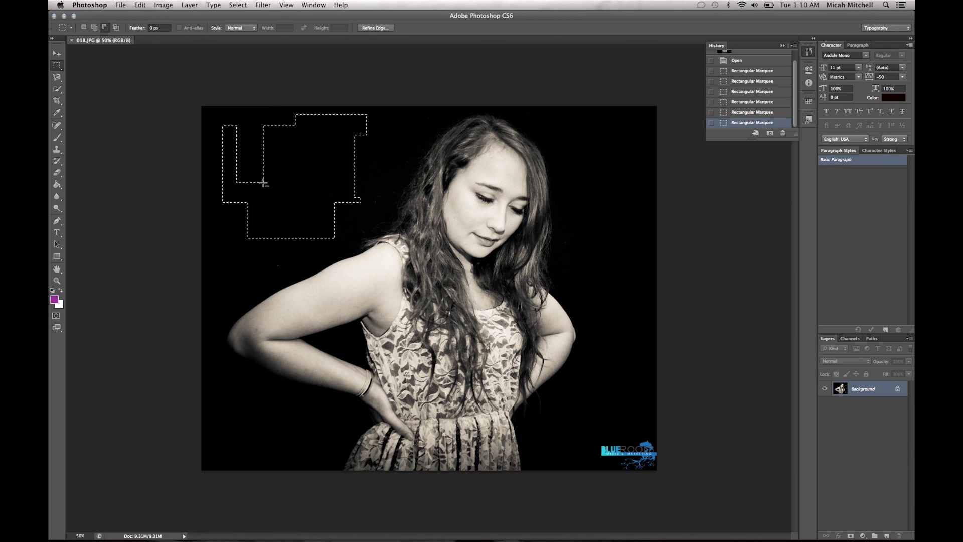
{"action": "left_click", "coordinate": [116, 28]}
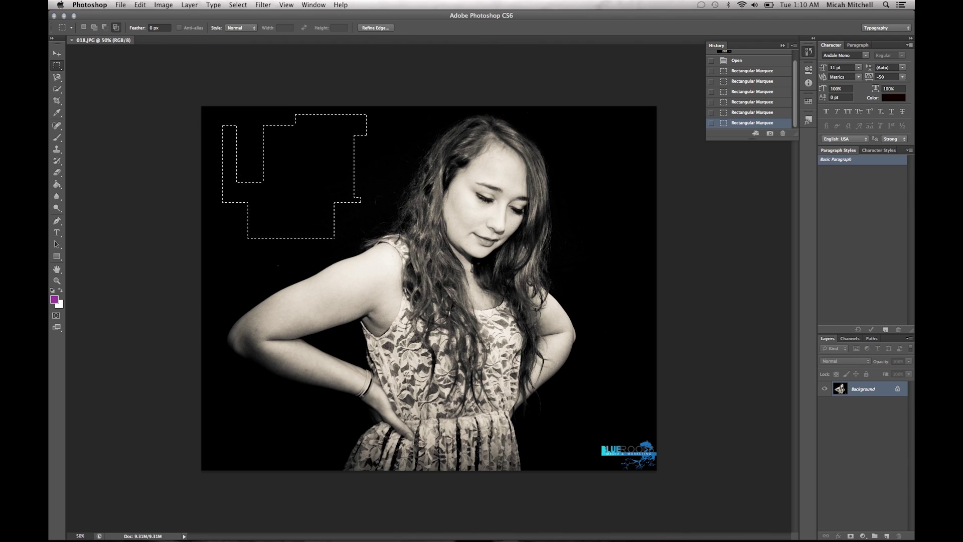
{"action": "left_click_drag", "start_coordinate": [270, 216], "coordinate": [275, 213]}
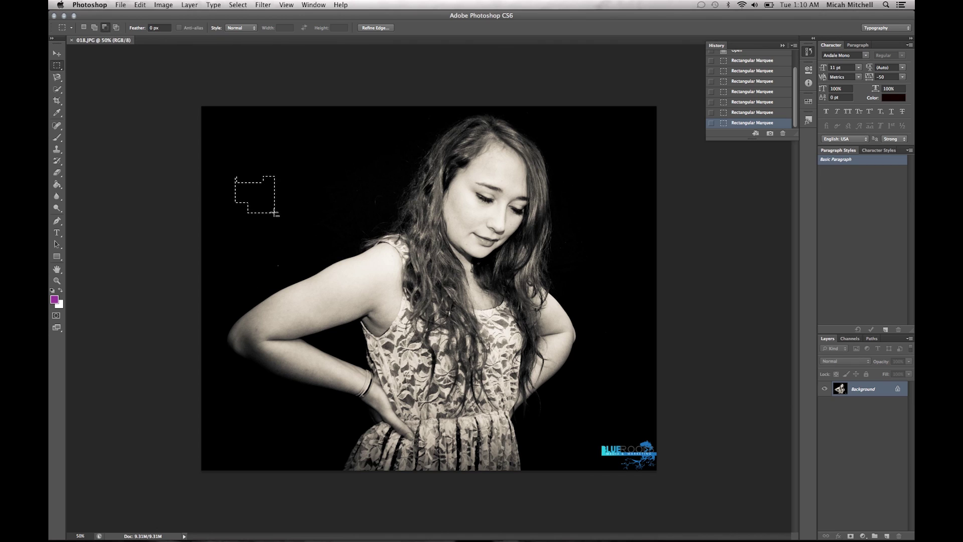
{"action": "left_click_drag", "start_coordinate": [252, 160], "coordinate": [306, 229]}
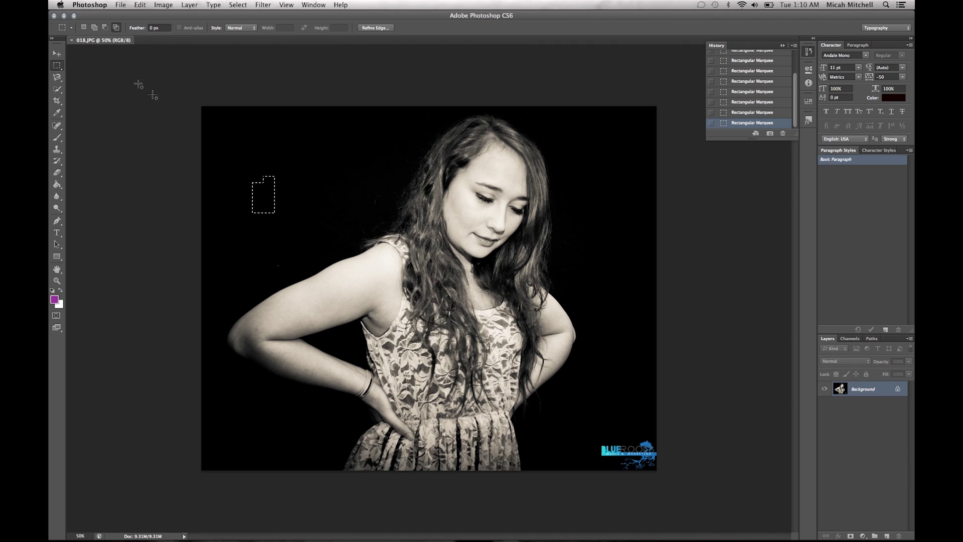
{"action": "left_click_drag", "start_coordinate": [59, 65], "coordinate": [85, 75]}
{"action": "left_click_drag", "start_coordinate": [460, 136], "coordinate": [527, 247]}
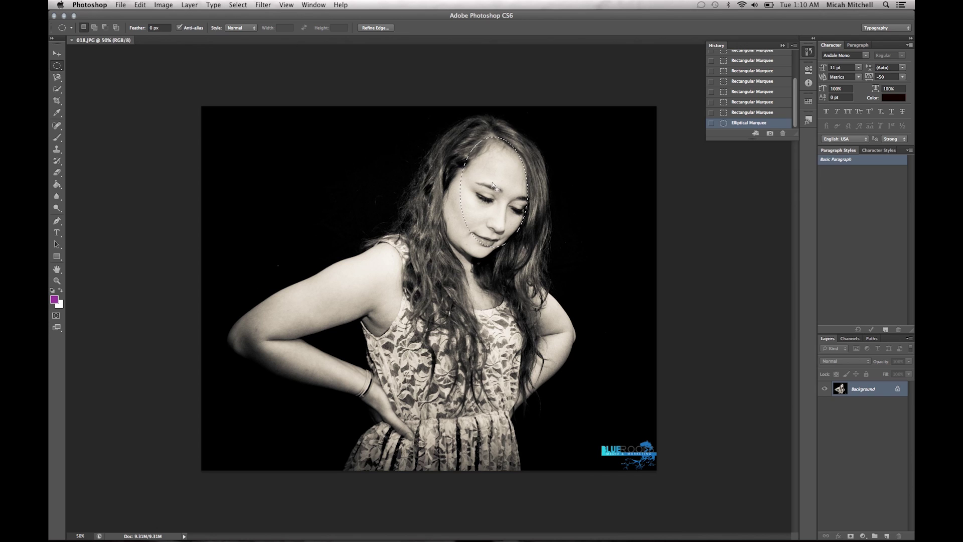
Subtract eye and head ovals from the face selection, then select a single-pixel row across it
{"action": "key", "text": "alt"}
{"action": "left_click_drag", "start_coordinate": [515, 204], "coordinate": [549, 217]}
{"action": "key", "text": "alt"}
{"action": "left_click_drag", "start_coordinate": [493, 134], "coordinate": [529, 183]}
{"action": "left_click_drag", "start_coordinate": [57, 71], "coordinate": [88, 82]}
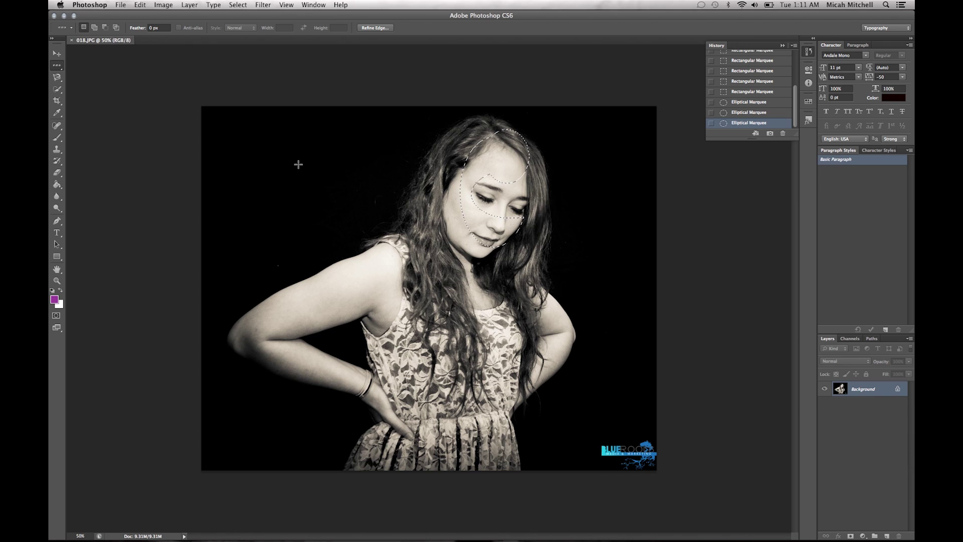
{"action": "left_click_drag", "start_coordinate": [496, 175], "coordinate": [524, 217]}
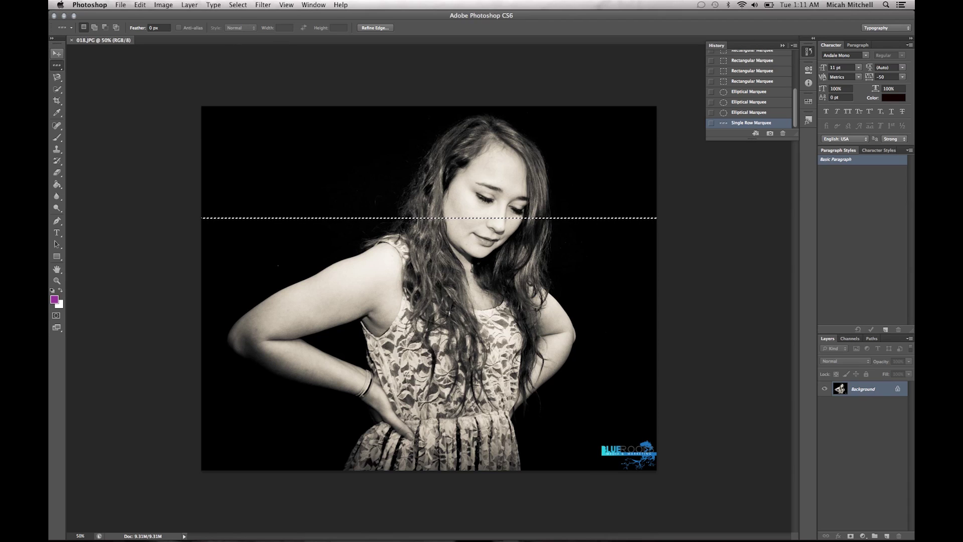
{"action": "left_click", "coordinate": [58, 68]}
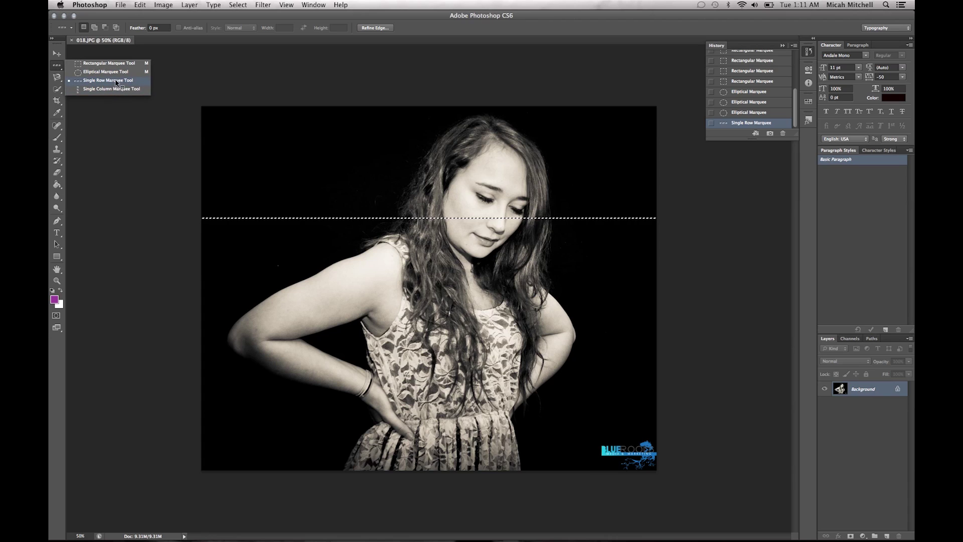
{"action": "left_click", "coordinate": [113, 158]}
{"action": "left_click", "coordinate": [57, 282]}
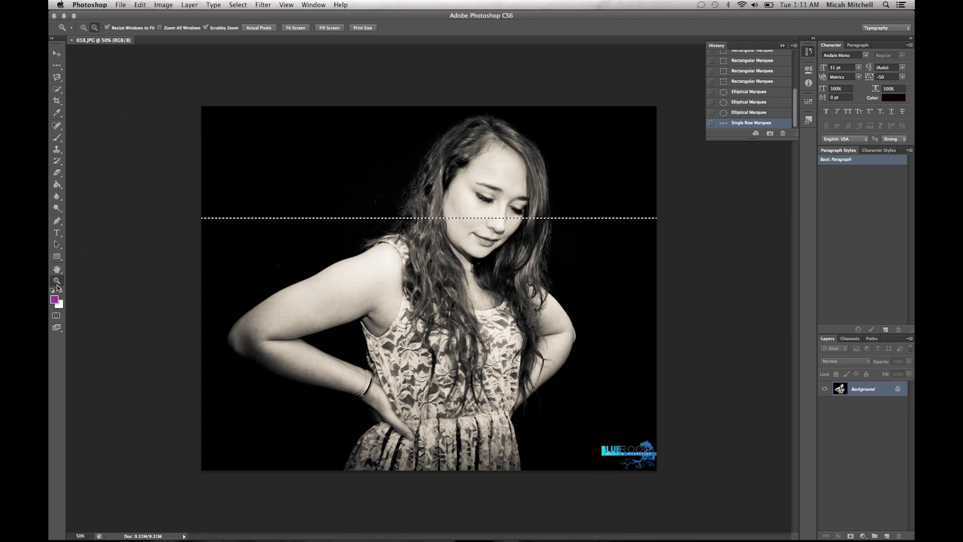
{"action": "left_click", "coordinate": [452, 219], "text": "alt"}
{"action": "left_click_drag", "start_coordinate": [452, 219], "coordinate": [451, 184]}
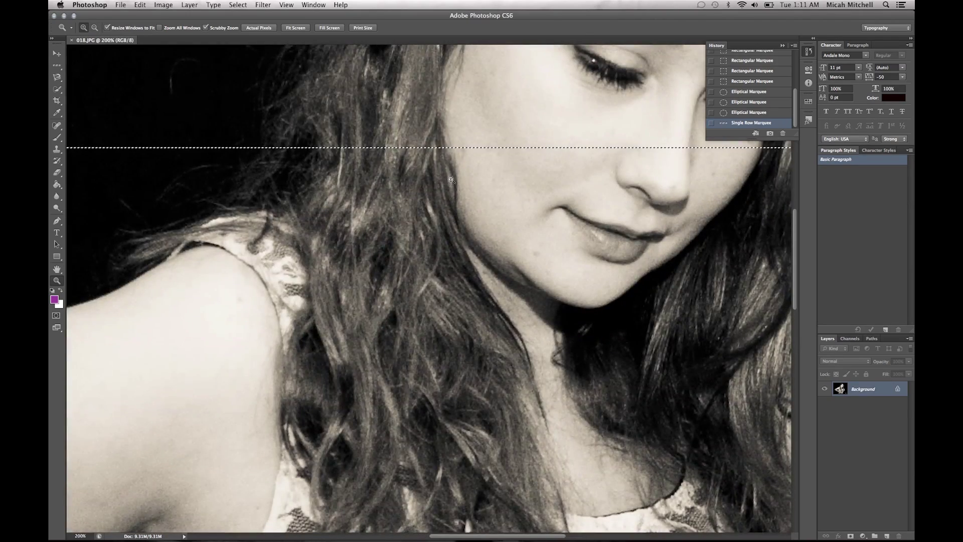
{"action": "left_click_drag", "start_coordinate": [464, 149], "coordinate": [465, 148]}
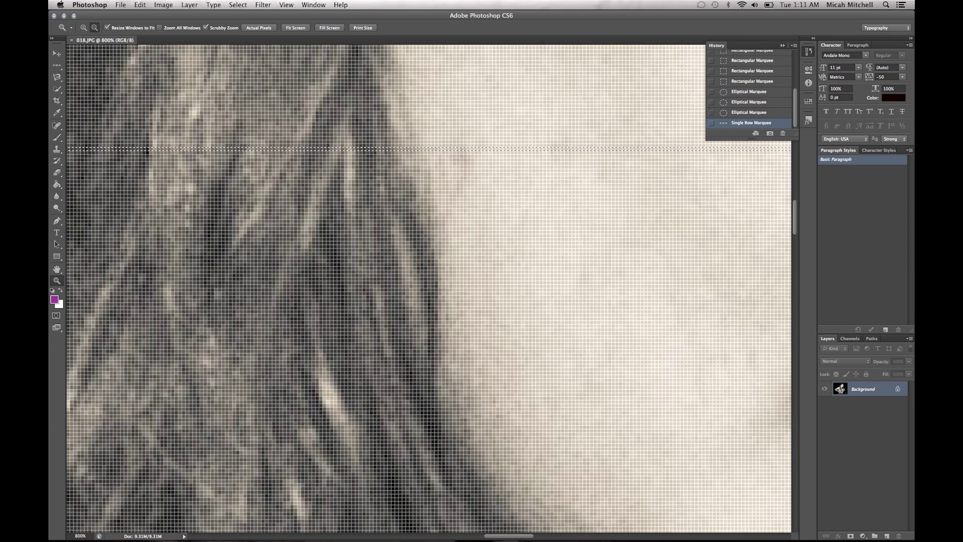
{"action": "left_click", "coordinate": [263, 4]}
{"action": "mouse_move", "coordinate": [303, 109]}
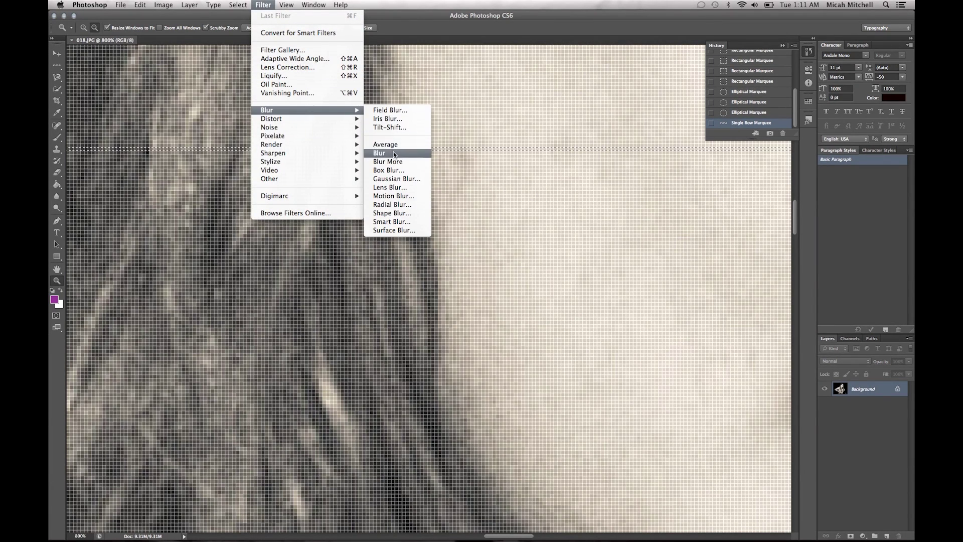
{"action": "left_click", "coordinate": [407, 4]}
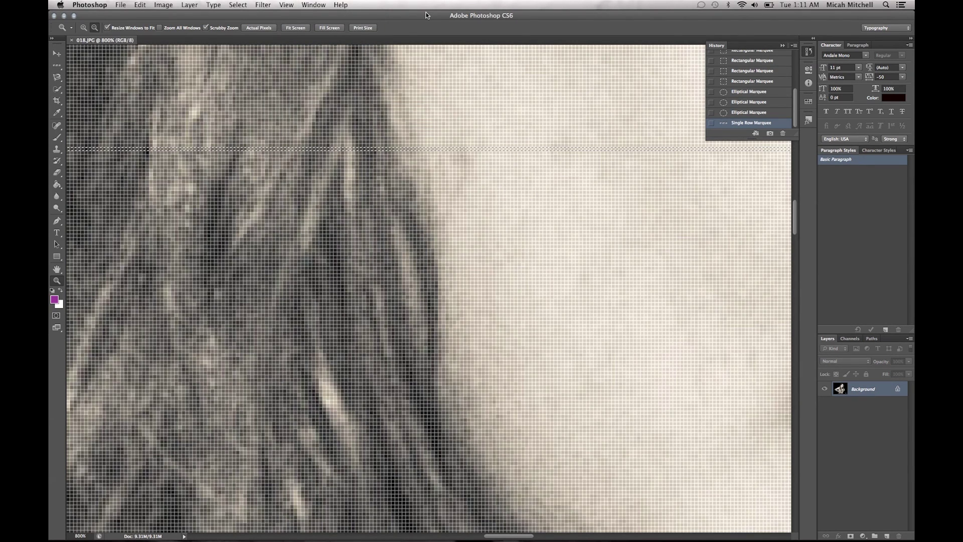
{"action": "left_click", "coordinate": [405, 55], "text": "alt"}
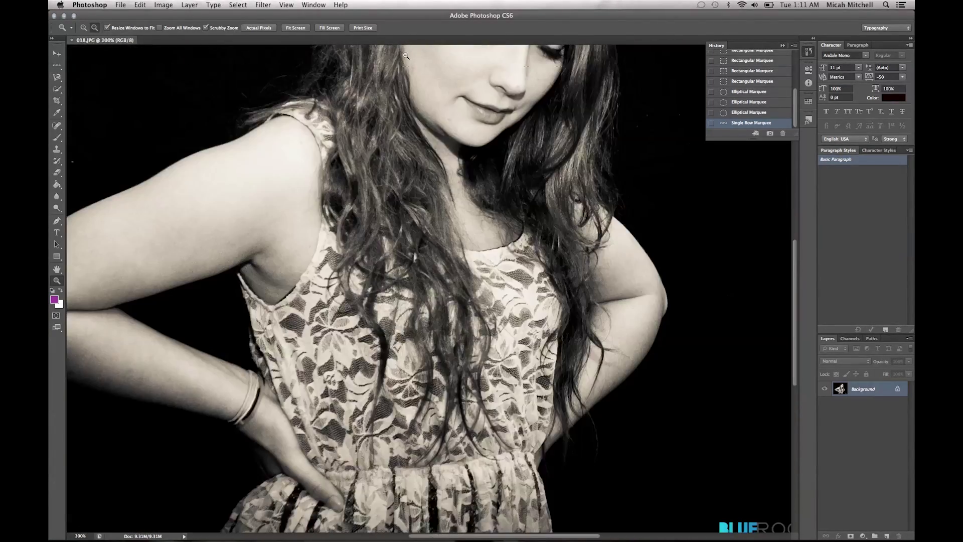
{"action": "left_click", "coordinate": [405, 55], "text": "alt"}
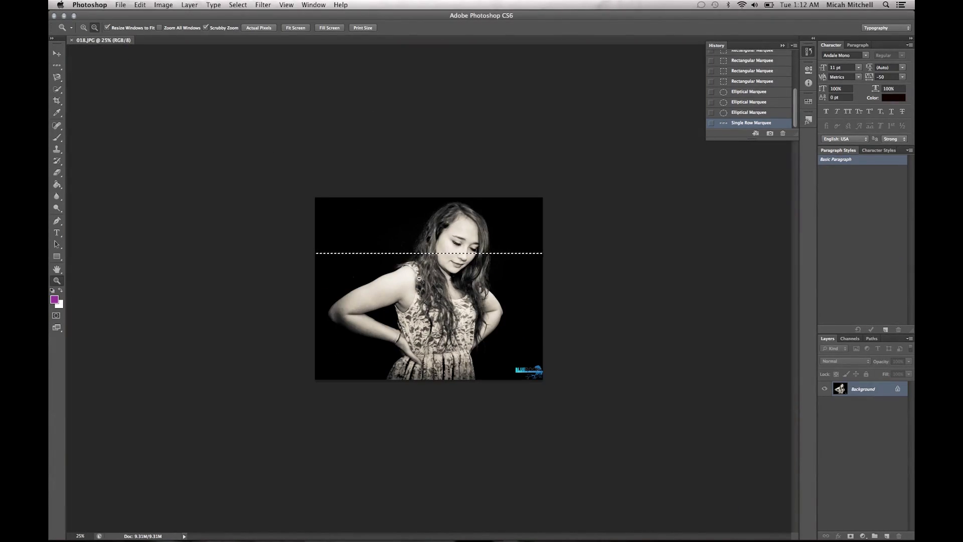
Fit the photo on screen and draw an oval selection in the upper-left background
{"action": "right_click", "coordinate": [419, 279]}
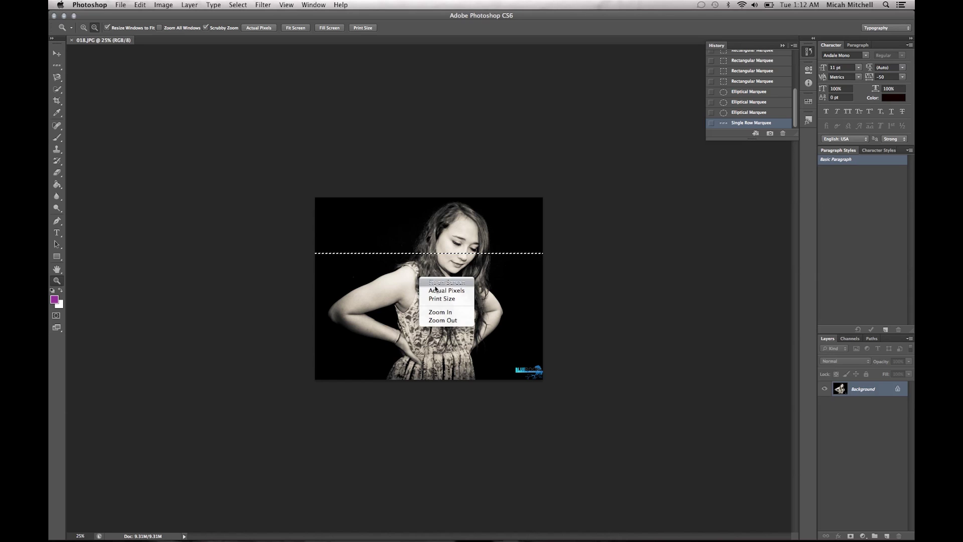
{"action": "left_click", "coordinate": [435, 286]}
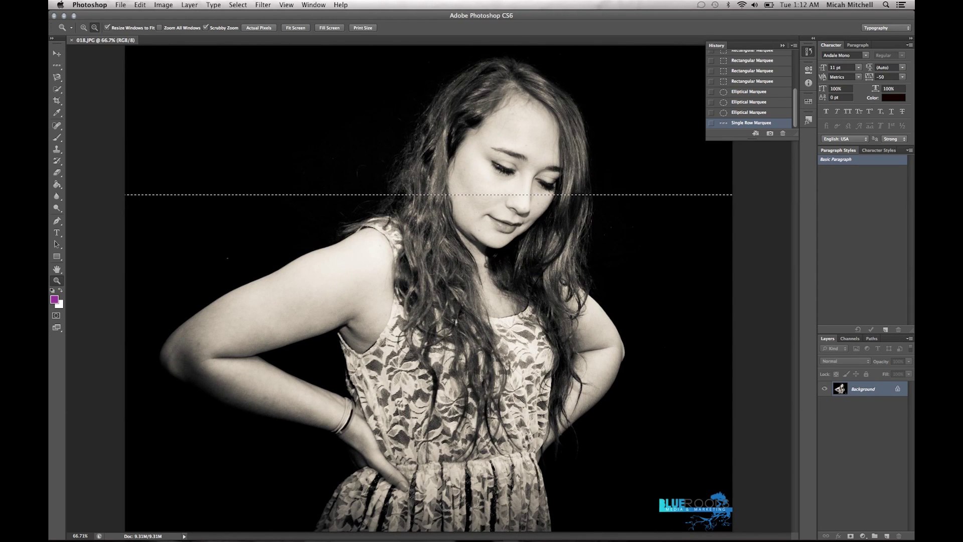
{"action": "left_click", "coordinate": [57, 65]}
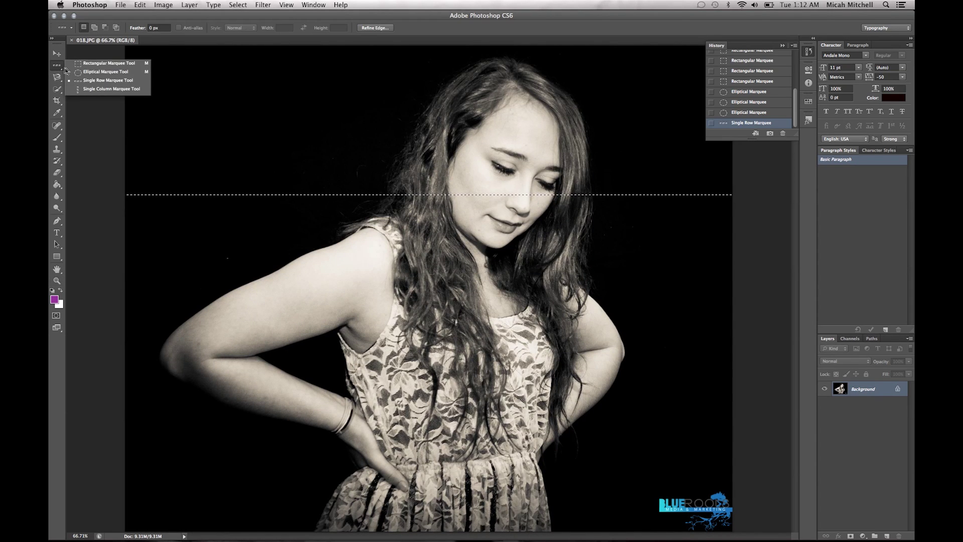
{"action": "left_click", "coordinate": [95, 72]}
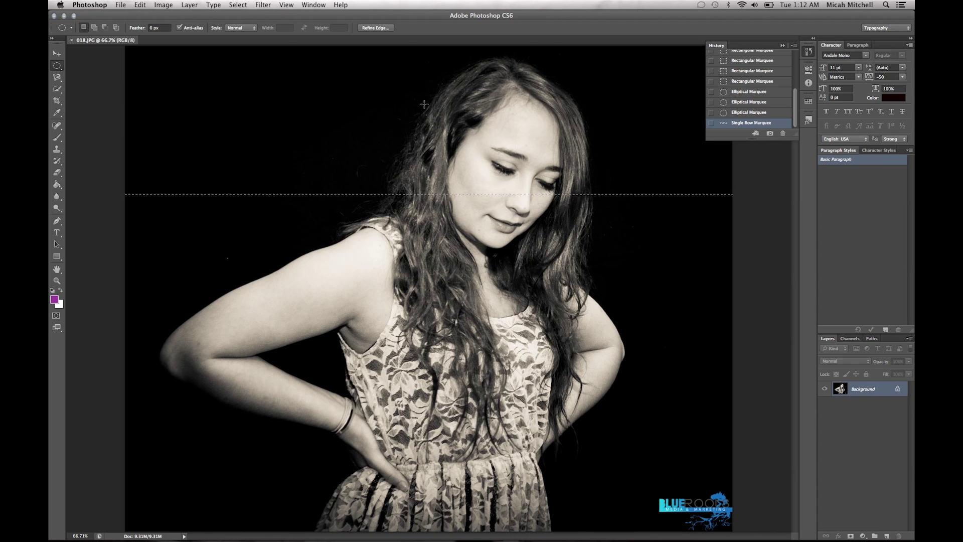
{"action": "left_click_drag", "start_coordinate": [210, 79], "coordinate": [362, 185]}
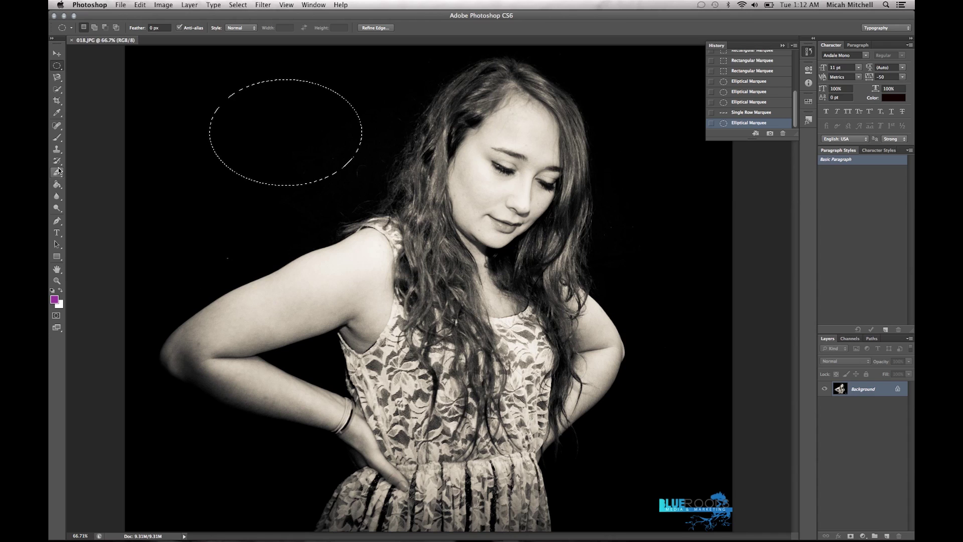
{"action": "left_click", "coordinate": [57, 137]}
Add Layer 1 above Background, paint purple inside the oval, then clear it
{"action": "left_click_drag", "start_coordinate": [282, 168], "coordinate": [289, 101]}
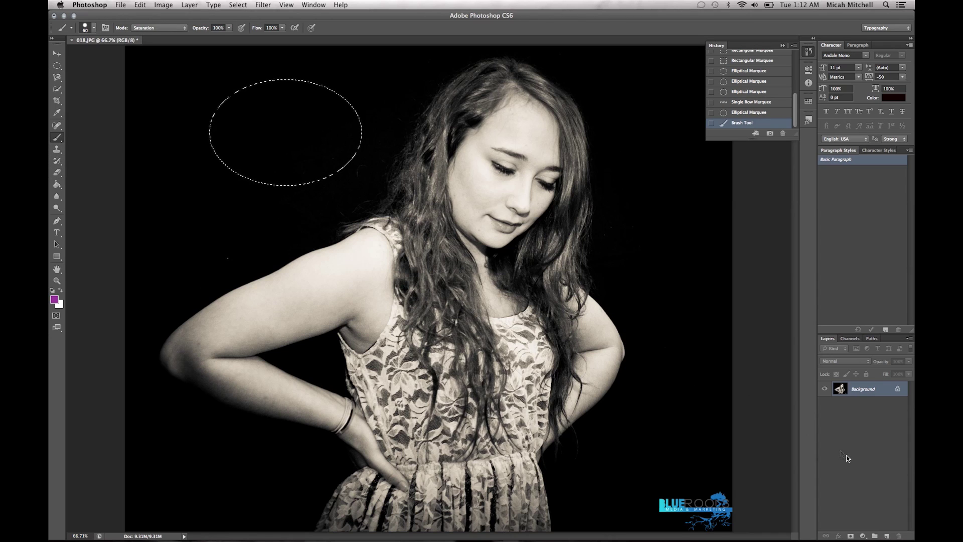
{"action": "left_click", "coordinate": [886, 535]}
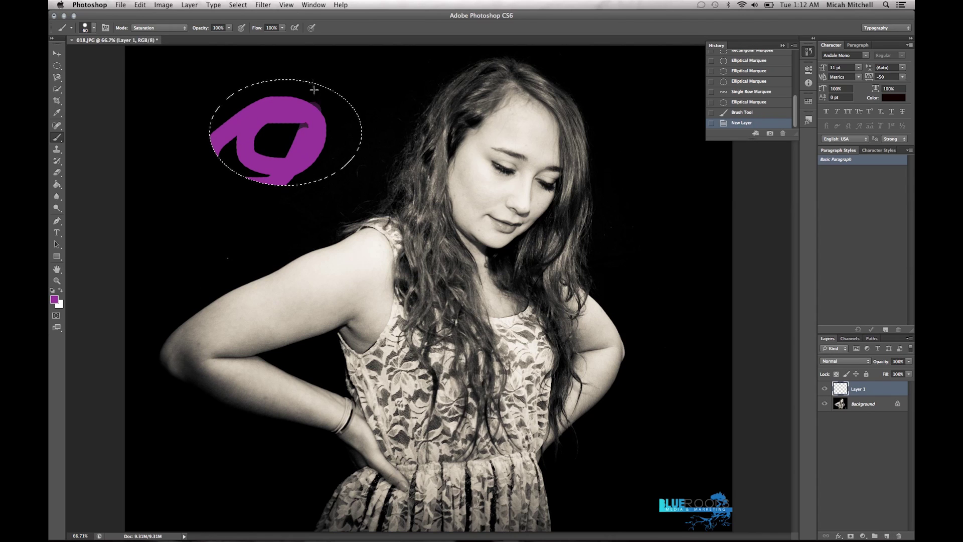
{"action": "left_click_drag", "start_coordinate": [354, 145], "coordinate": [355, 145]}
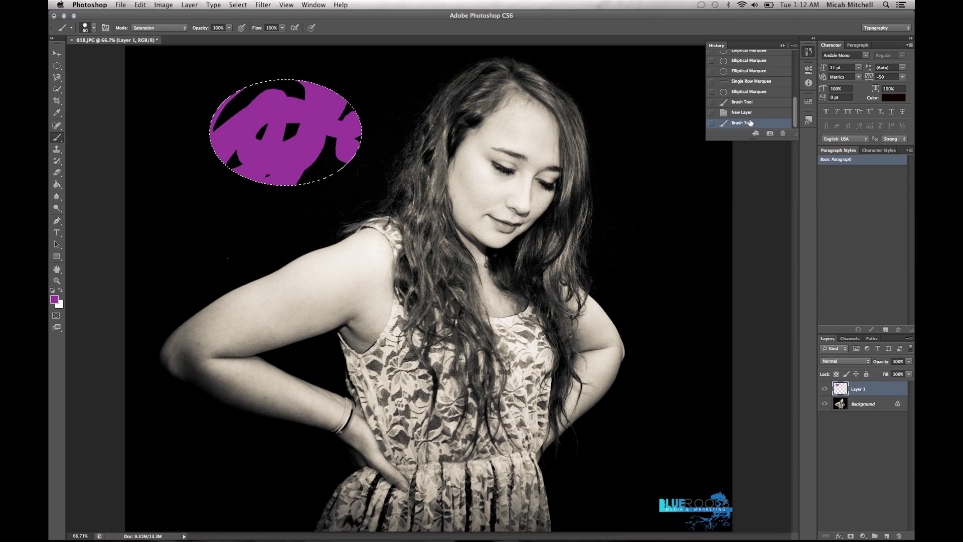
{"action": "key", "text": "Delete"}
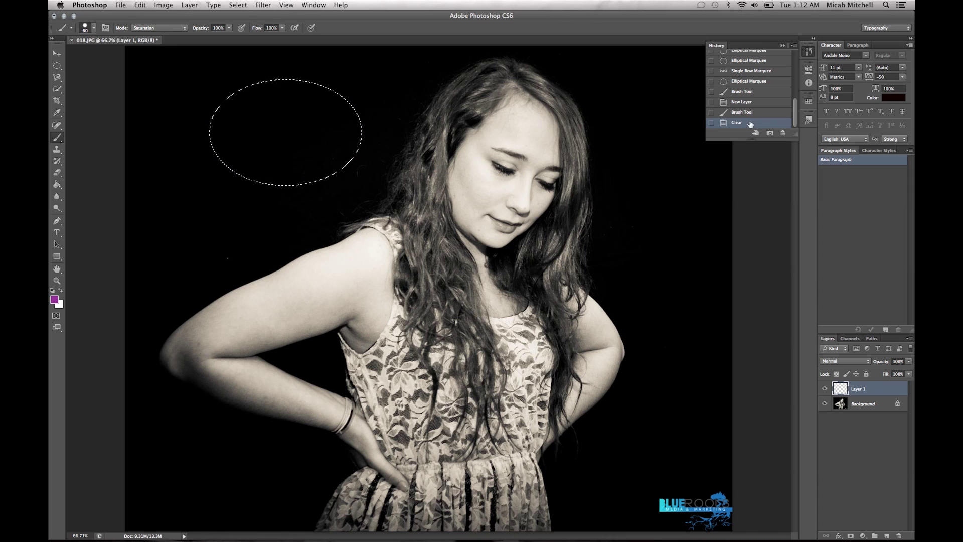
{"action": "key", "text": "Delete"}
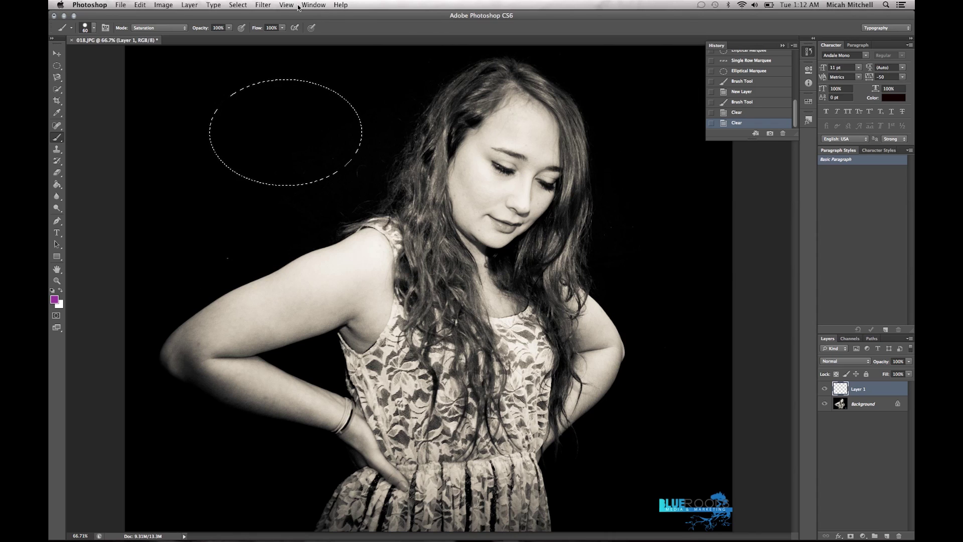
Deselect the background oval and undo a stray brush stroke across the face
{"action": "left_click", "coordinate": [263, 5]}
{"action": "mouse_move", "coordinate": [240, 6]}
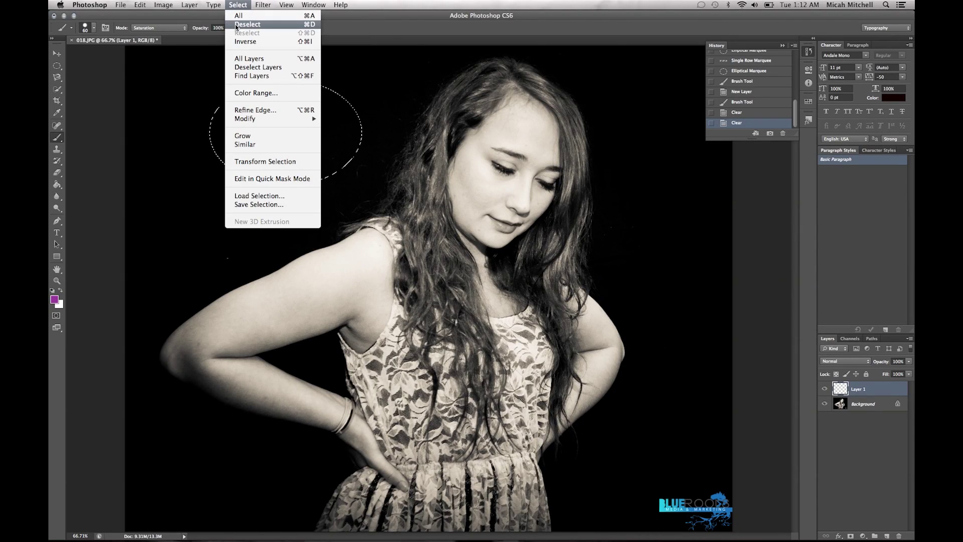
{"action": "left_click", "coordinate": [236, 25]}
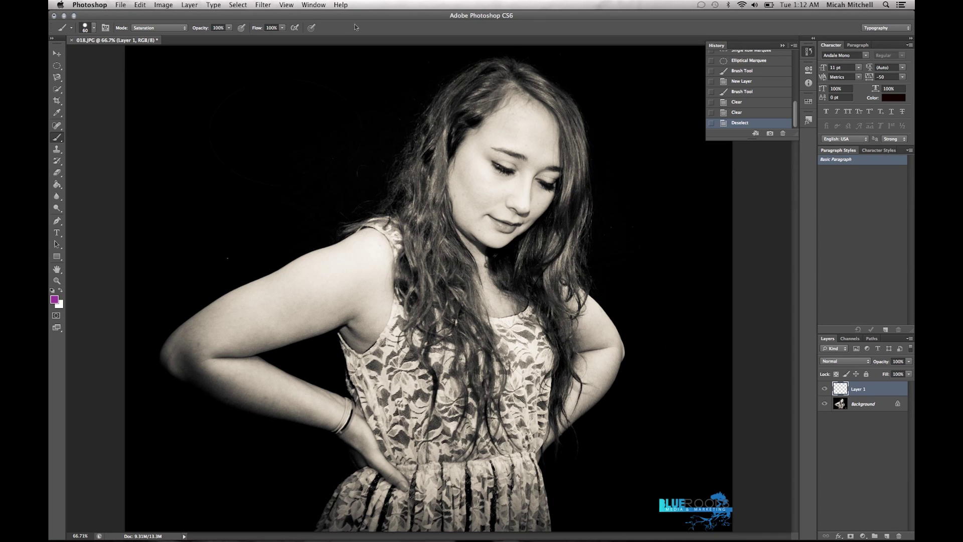
{"action": "left_click_drag", "start_coordinate": [484, 88], "coordinate": [491, 206]}
{"action": "key", "text": "super+z"}
Draw an elliptical selection from hairline to chin and nudge it over the face
{"action": "left_click", "coordinate": [57, 65]}
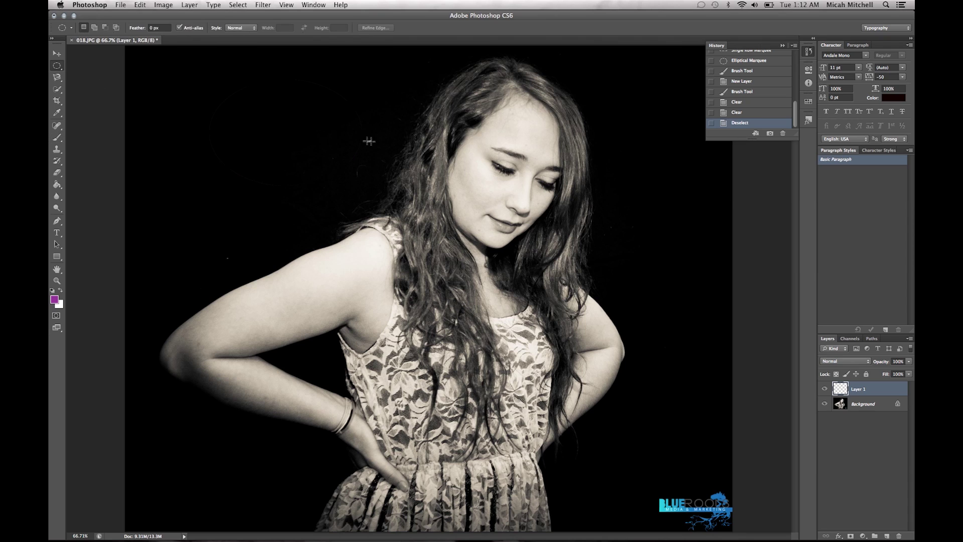
{"action": "left_click_drag", "start_coordinate": [462, 96], "coordinate": [597, 301]}
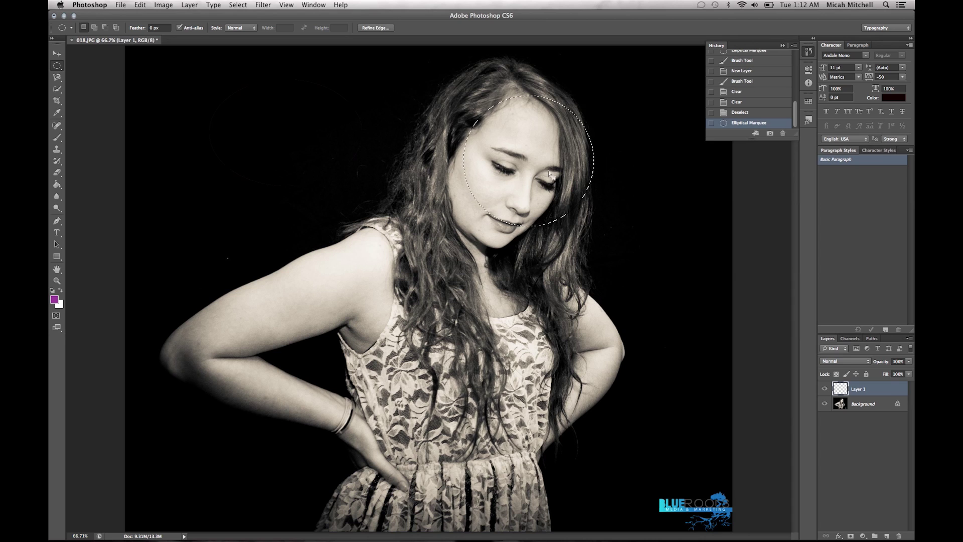
{"action": "left_click_drag", "start_coordinate": [549, 174], "coordinate": [531, 184]}
{"action": "left_click", "coordinate": [58, 55]}
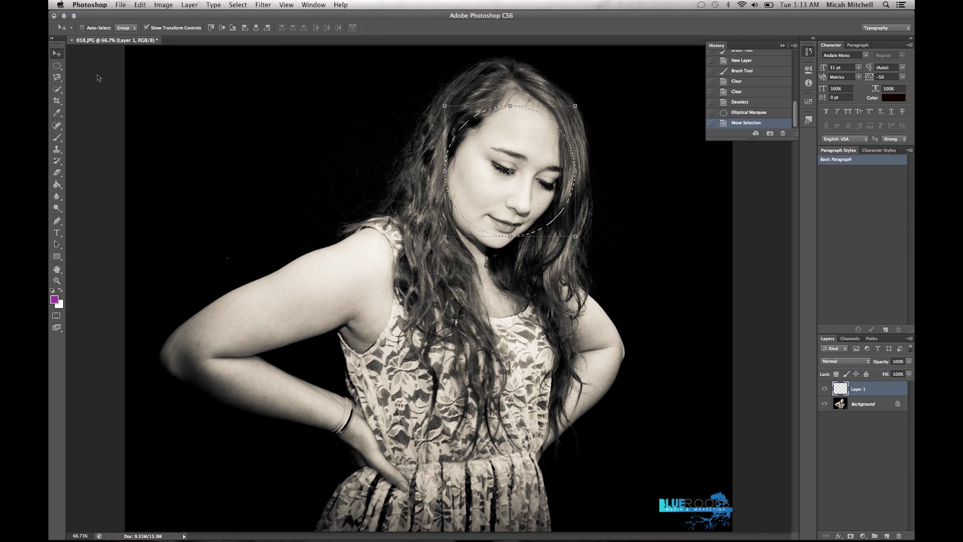
Dismiss the empty-selection alert and delete the empty Layer 1
{"action": "left_click", "coordinate": [570, 181]}
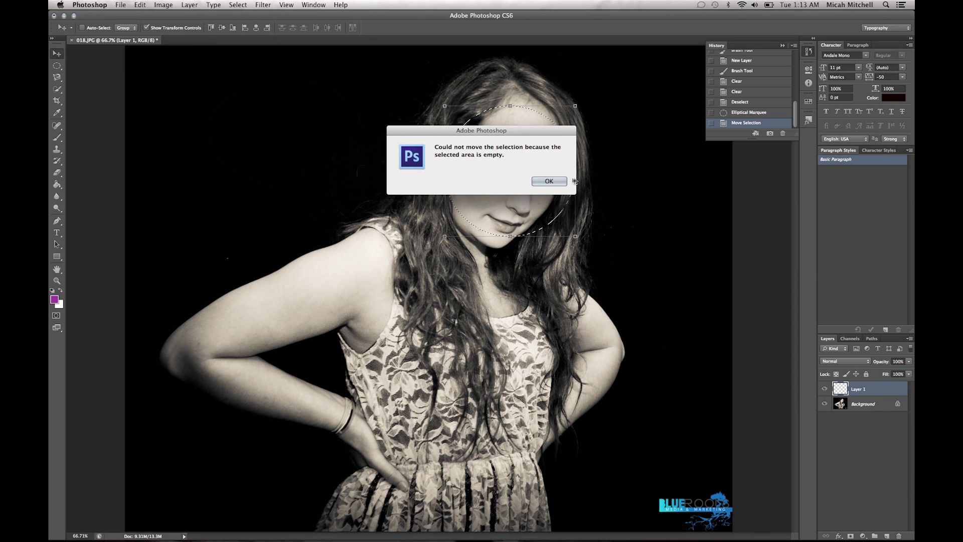
{"action": "left_click", "coordinate": [549, 181]}
{"action": "key", "text": "Delete"}
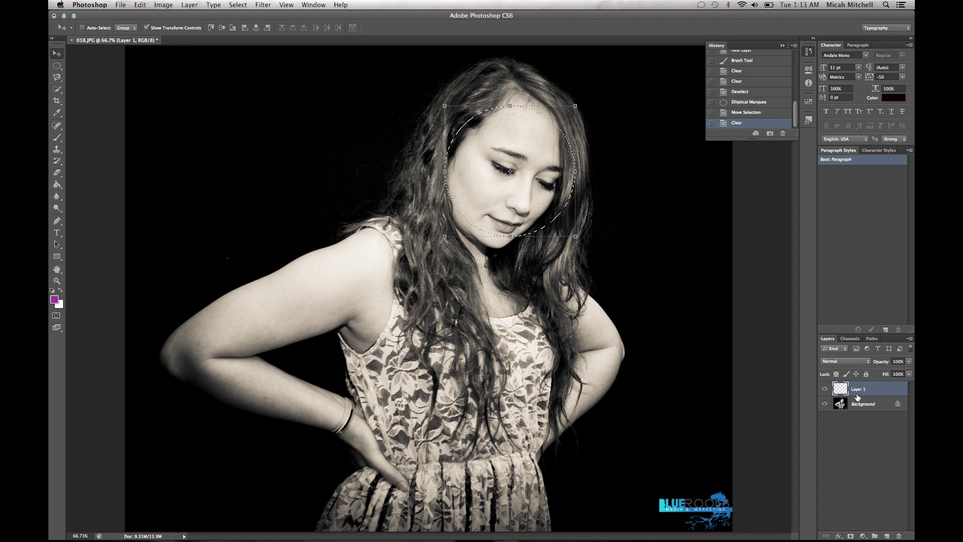
{"action": "left_click", "coordinate": [899, 536]}
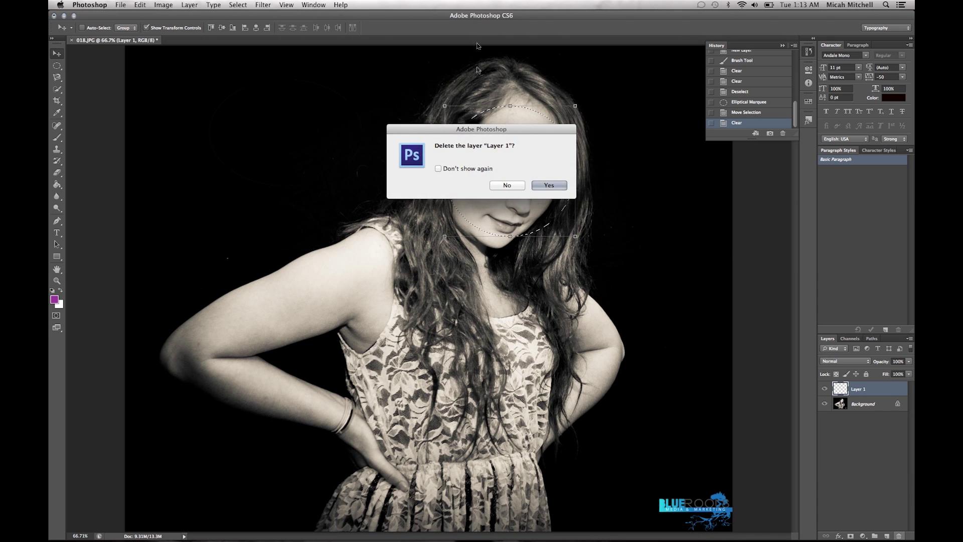
{"action": "left_click", "coordinate": [532, 185]}
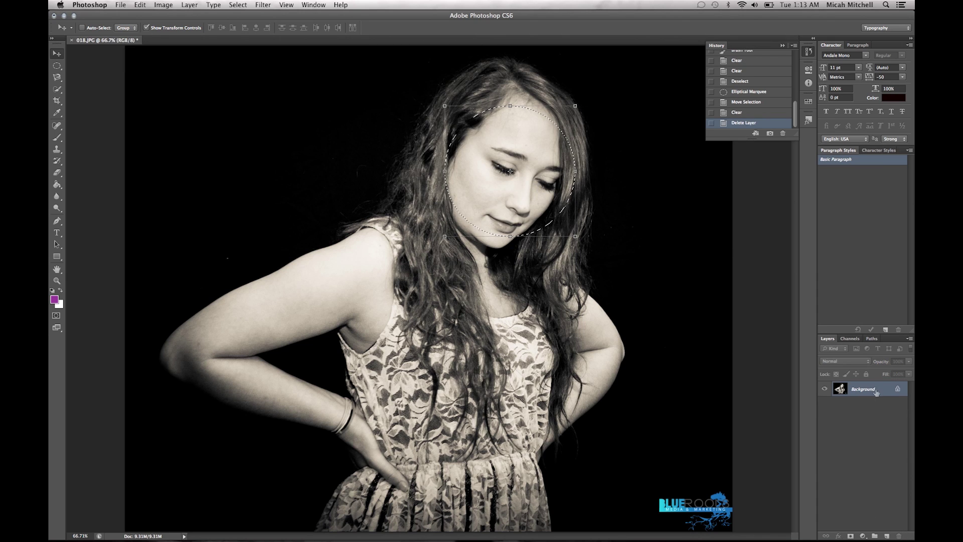
Try moving and duplicating the face leftward, undo both, then paste the face onto a new layer
{"action": "left_click_drag", "start_coordinate": [556, 187], "coordinate": [394, 198]}
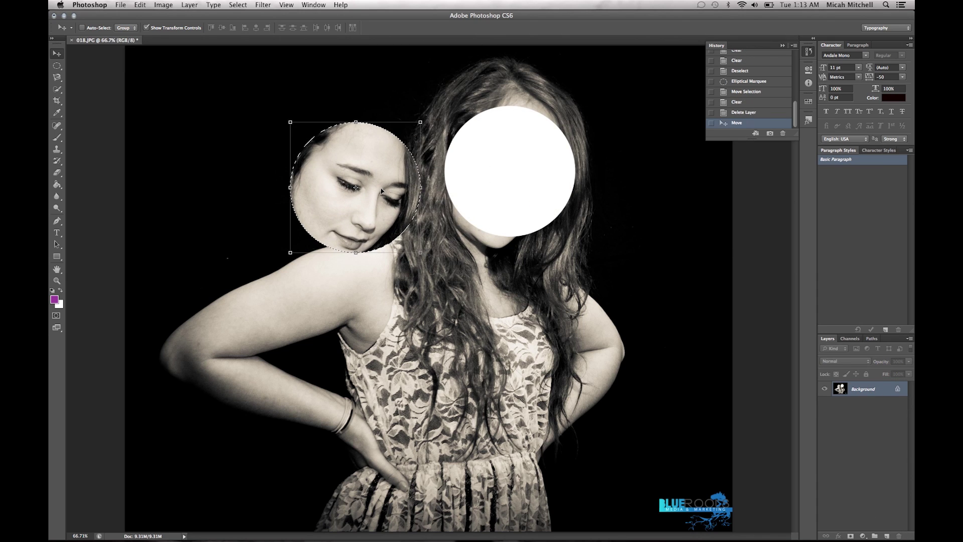
{"action": "key", "text": "super+z"}
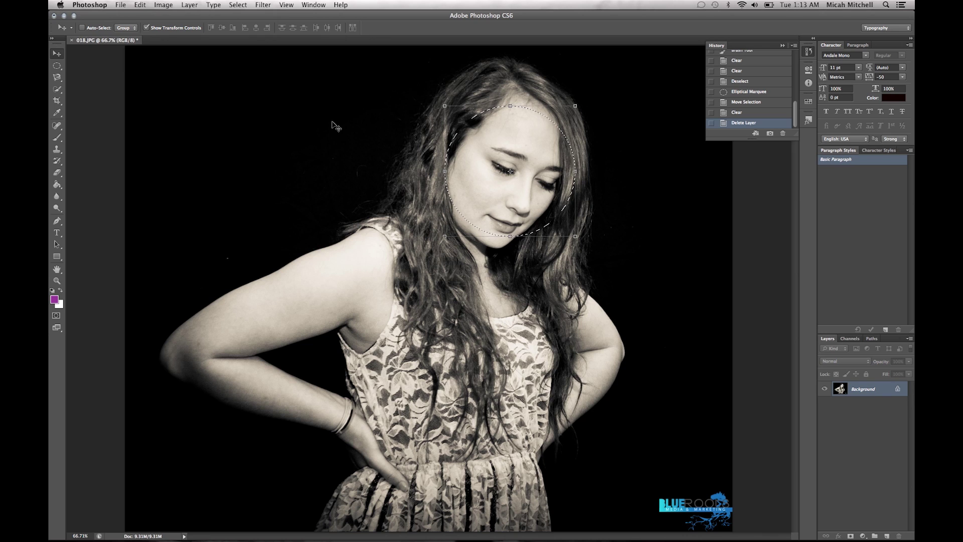
{"action": "left_click_drag", "start_coordinate": [460, 151], "coordinate": [330, 151]}
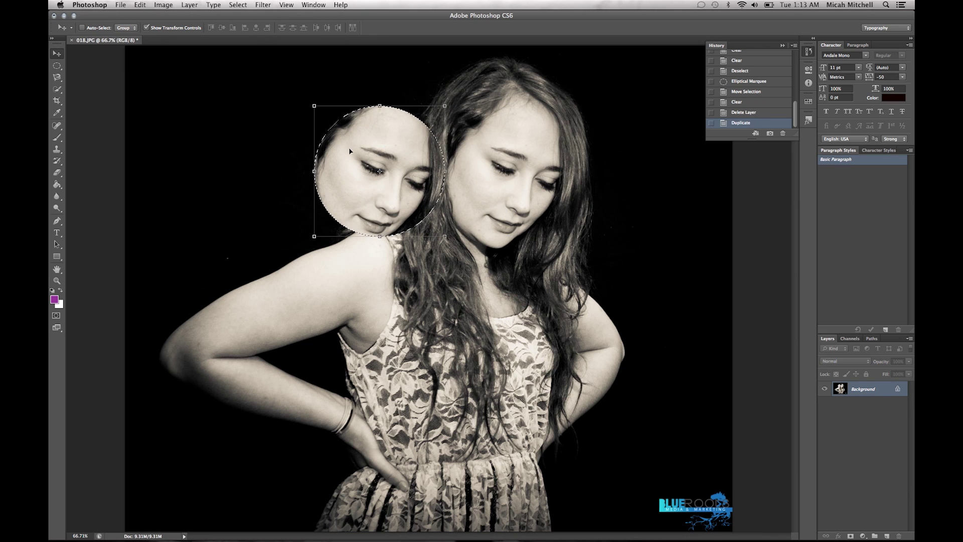
{"action": "key", "text": "super+z"}
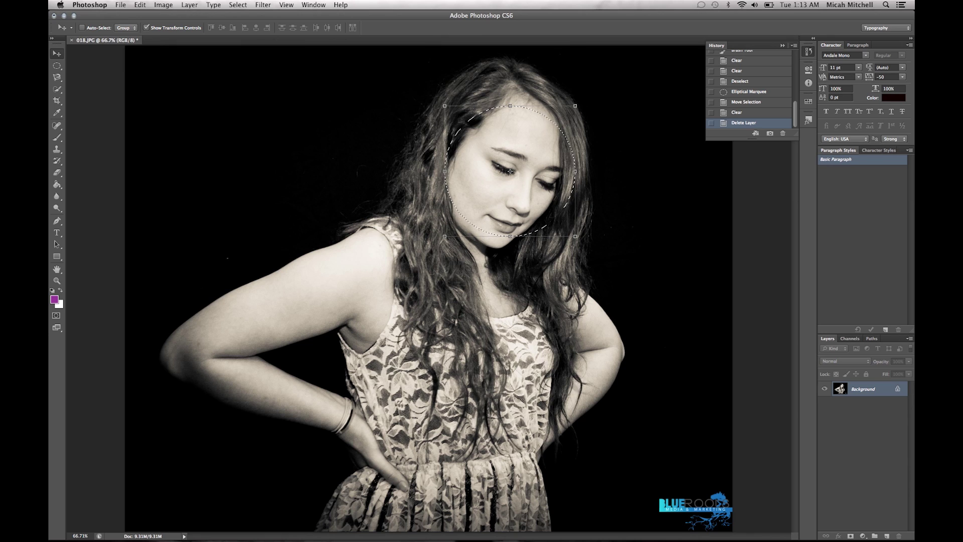
{"action": "key", "text": "super+v"}
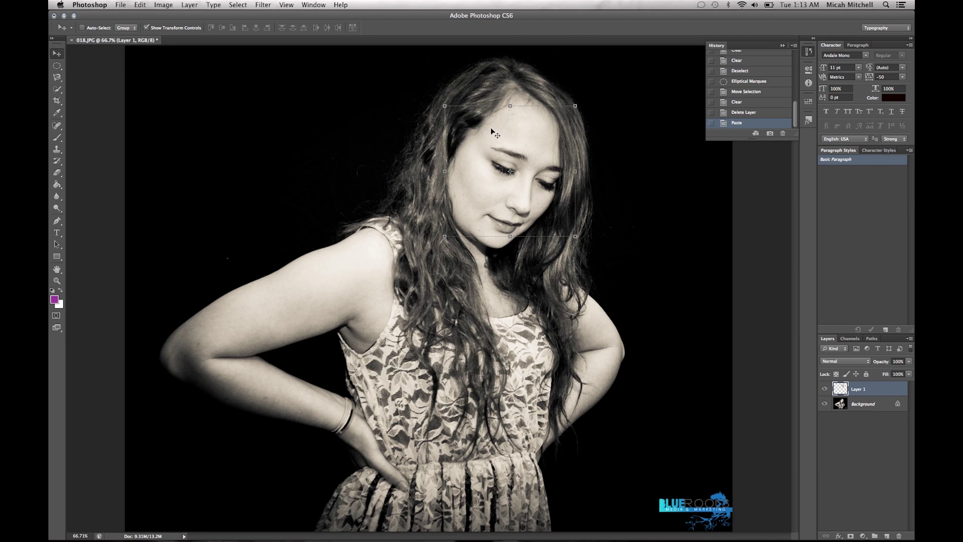
Realign the pasted face over the original, hide Layer 1, and select the Background layer
{"action": "left_click_drag", "start_coordinate": [491, 130], "coordinate": [350, 140]}
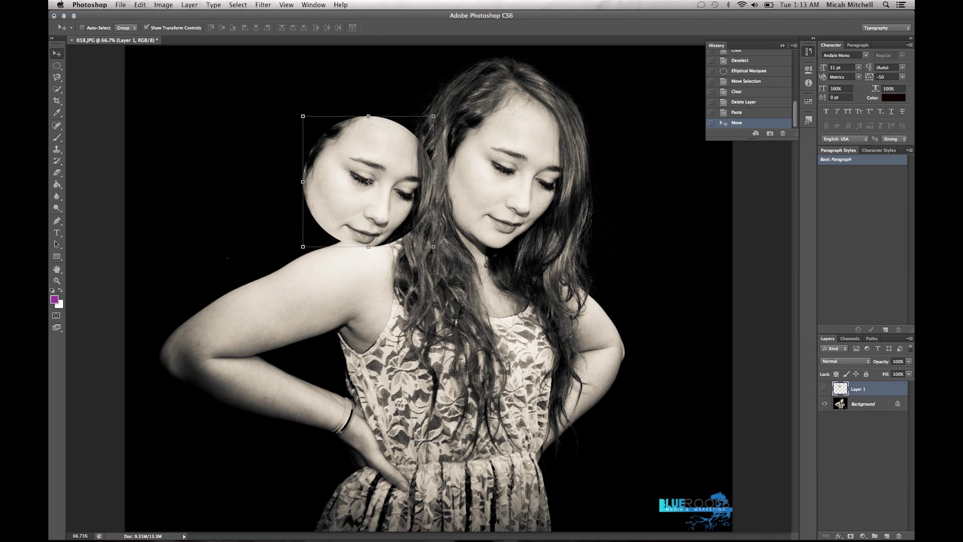
{"action": "left_click", "coordinate": [824, 389]}
{"action": "left_click", "coordinate": [824, 390]}
{"action": "left_click_drag", "start_coordinate": [345, 172], "coordinate": [490, 165]}
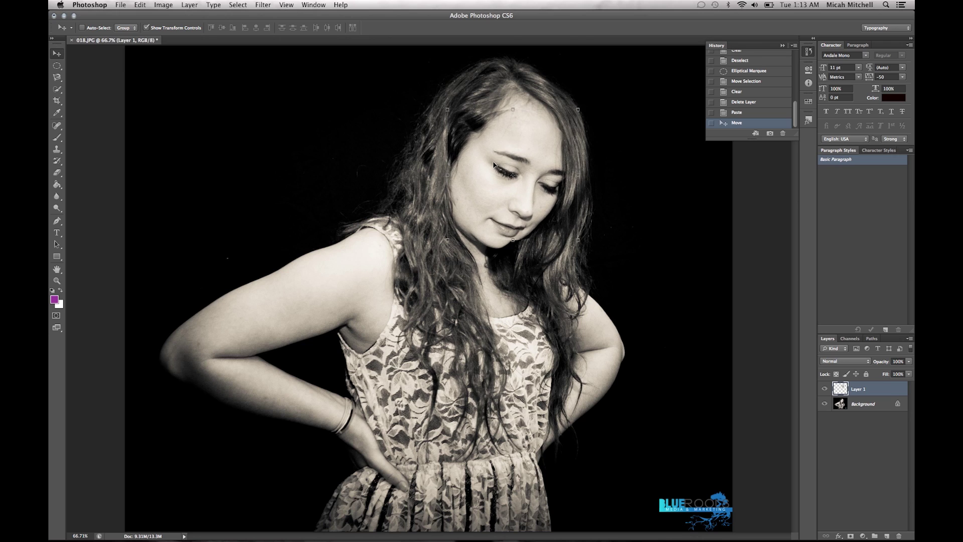
{"action": "left_click", "coordinate": [825, 388]}
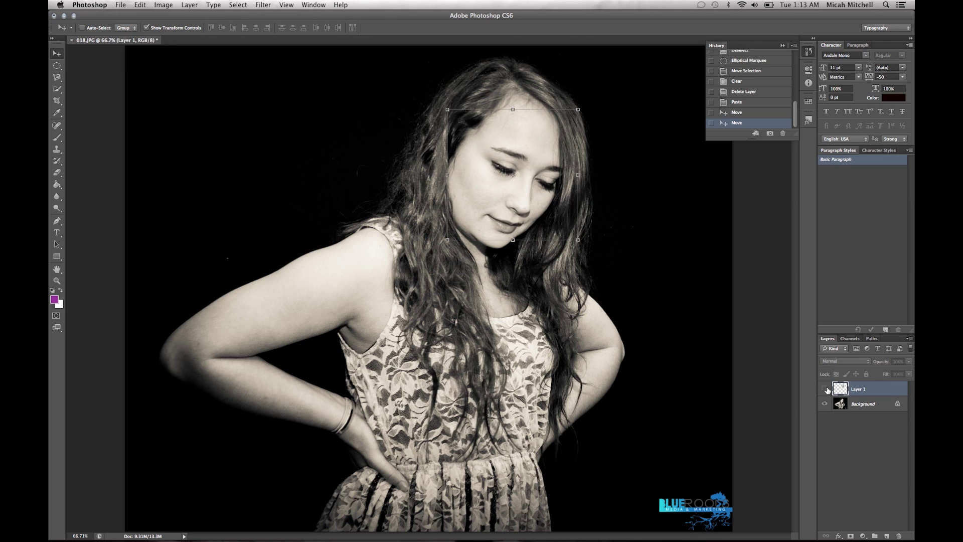
{"action": "left_click", "coordinate": [868, 404]}
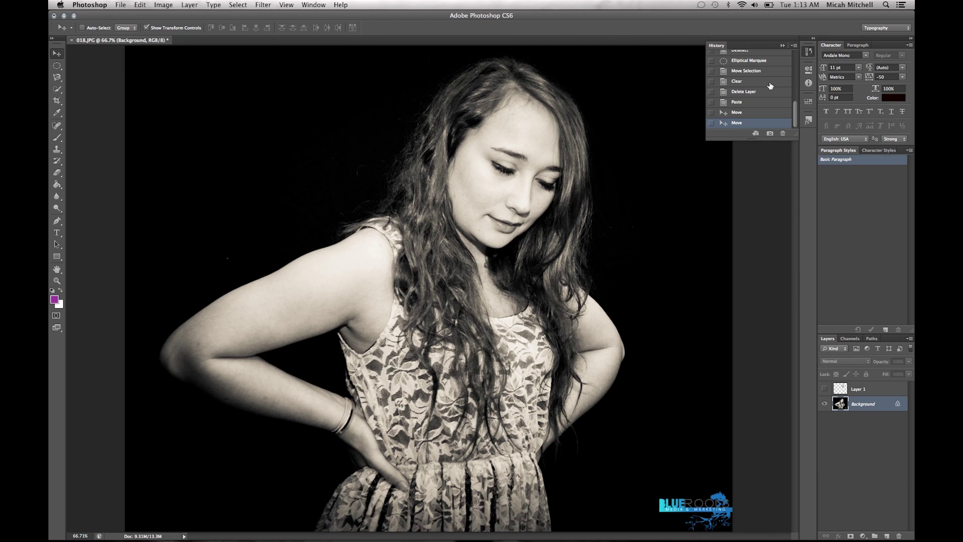
Revert History to the drawn ellipse, dismiss the empty-selection alert, and clear the selection
{"action": "left_click", "coordinate": [746, 71]}
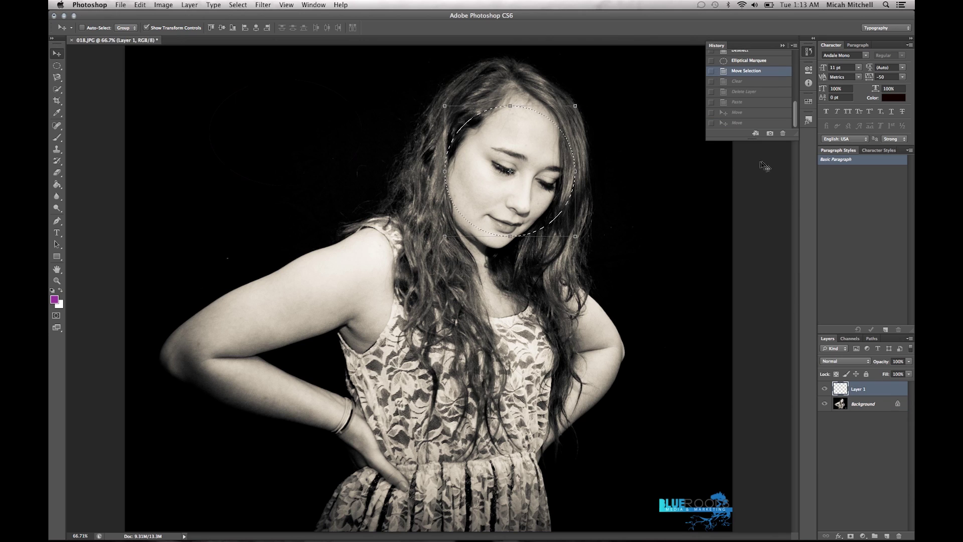
{"action": "left_click", "coordinate": [747, 61]}
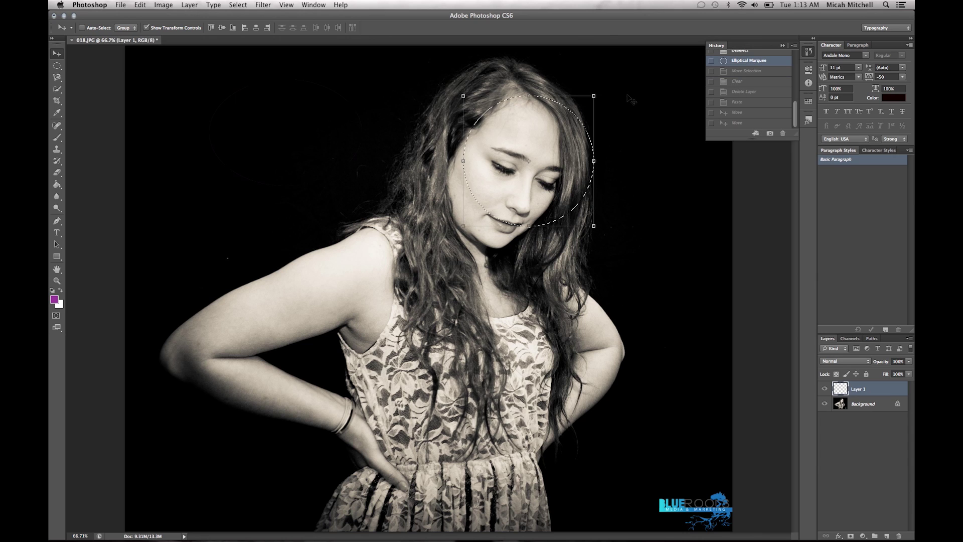
{"action": "left_click", "coordinate": [513, 135]}
{"action": "left_click", "coordinate": [548, 181]}
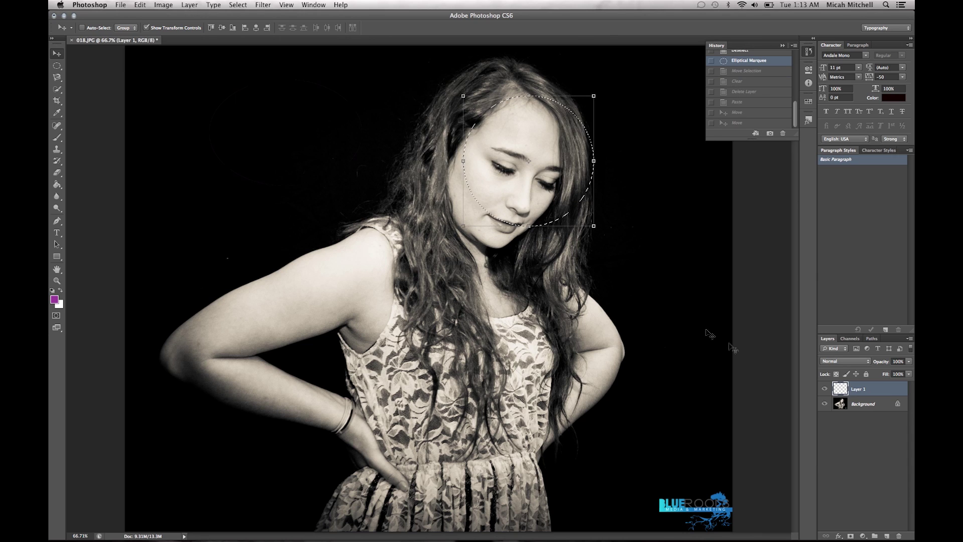
{"action": "key", "text": "Delete"}
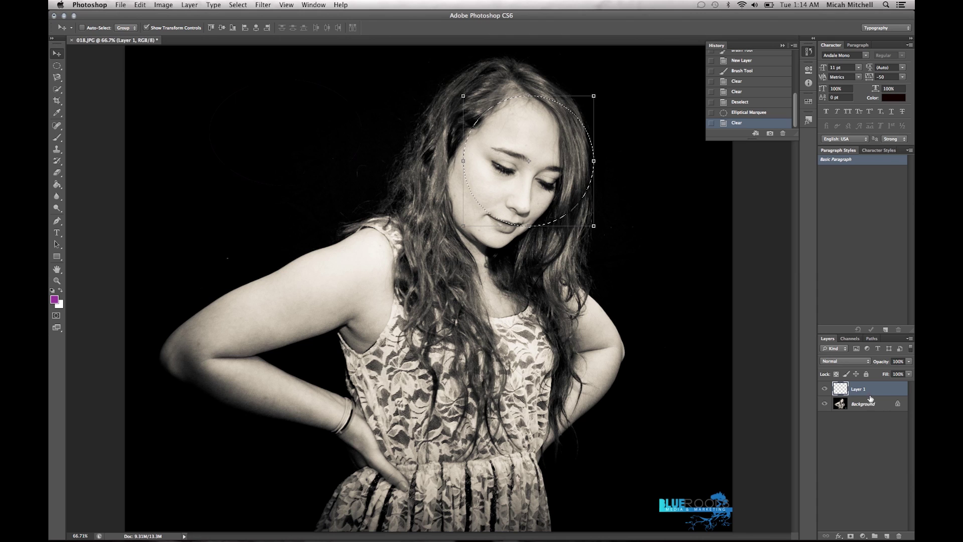
Delete Layer 1 and shift the face cutout slightly left
{"action": "left_click", "coordinate": [899, 536]}
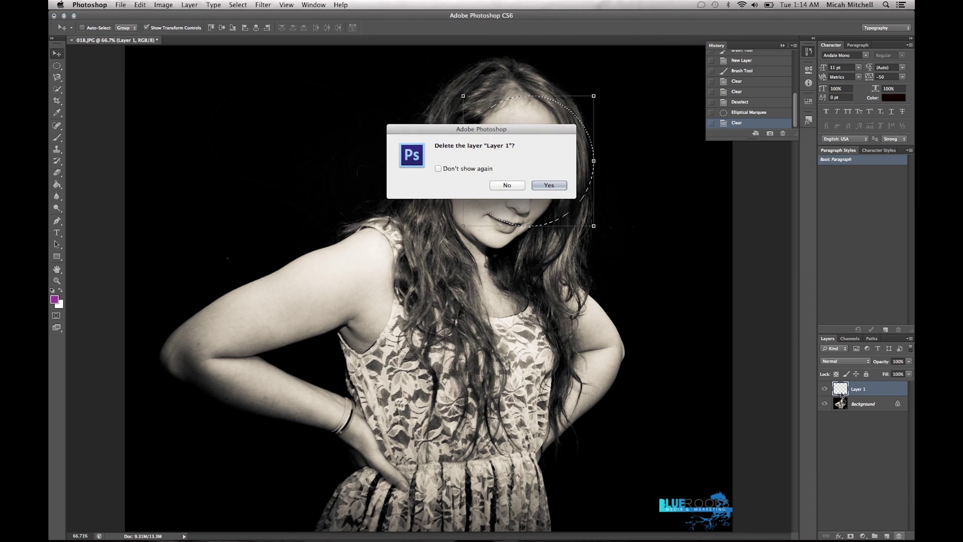
{"action": "left_click", "coordinate": [546, 185]}
{"action": "mouse_move", "coordinate": [545, 179]}
{"action": "left_mouse_down"}
{"action": "mouse_move", "coordinate": [467, 178]}
{"action": "mouse_move", "coordinate": [558, 172]}
{"action": "mouse_move", "coordinate": [434, 226]}
{"action": "mouse_move", "coordinate": [563, 163]}
{"action": "mouse_move", "coordinate": [539, 177]}
{"action": "left_mouse_up"}
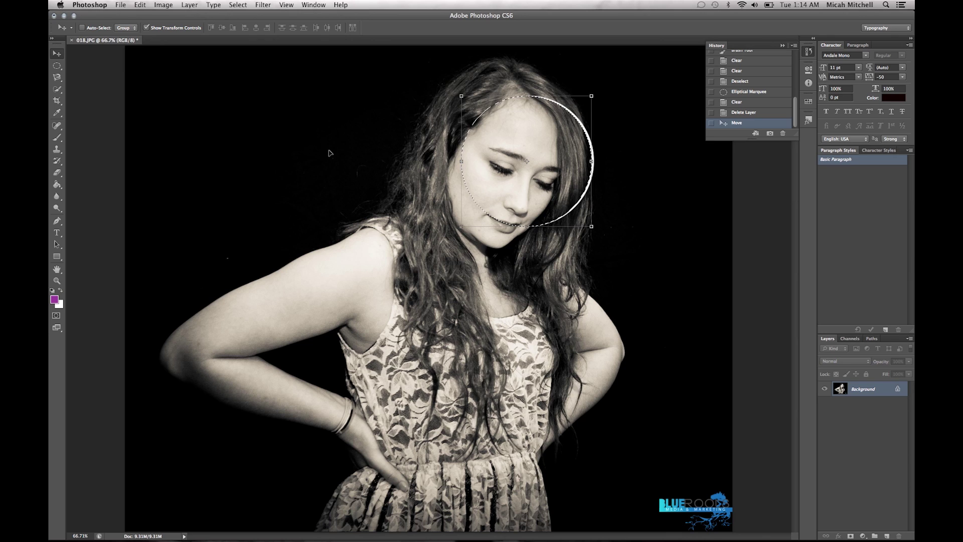
Switch to the Painting workspace
{"action": "left_click", "coordinate": [886, 26]}
{"action": "scroll", "coordinate": [889, 22], "scroll_direction": "up", "scroll_amount": 2}
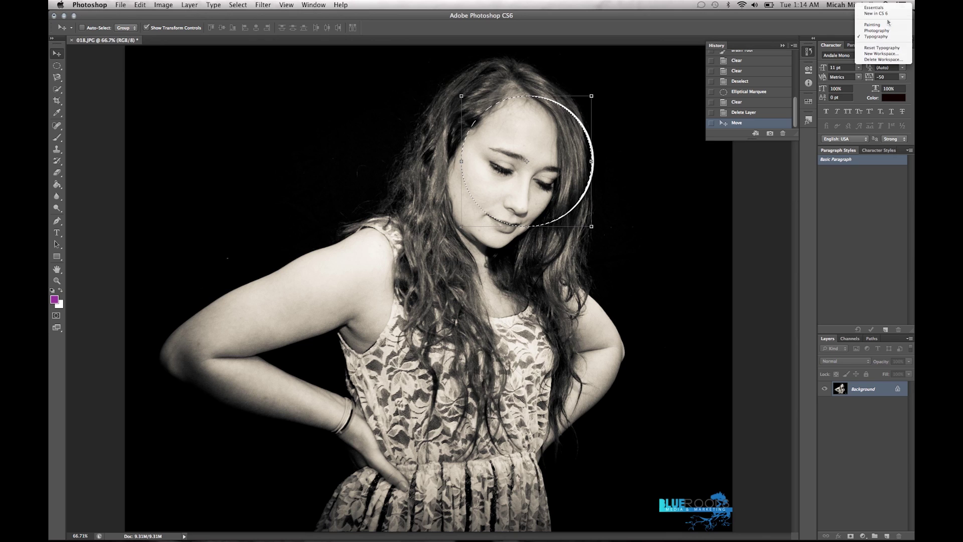
{"action": "left_click", "coordinate": [881, 47]}
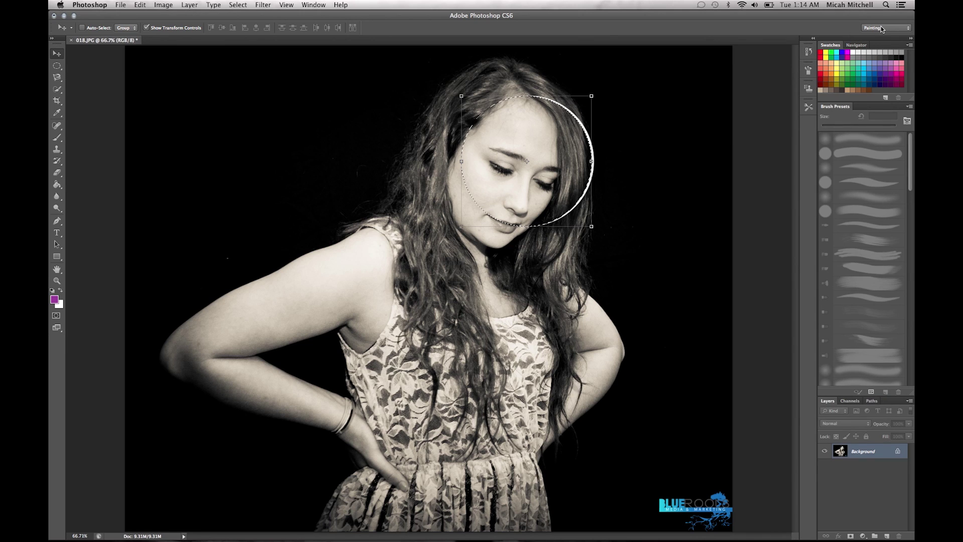
Select the Elliptical Marquee, undo the face cutout move, and show the History panel
{"action": "left_click", "coordinate": [55, 68]}
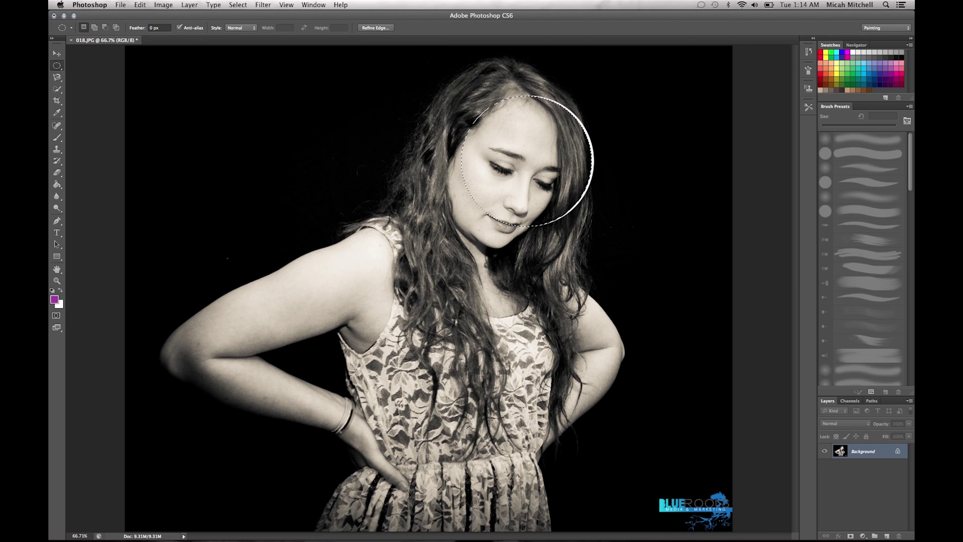
{"action": "key", "text": "super+z"}
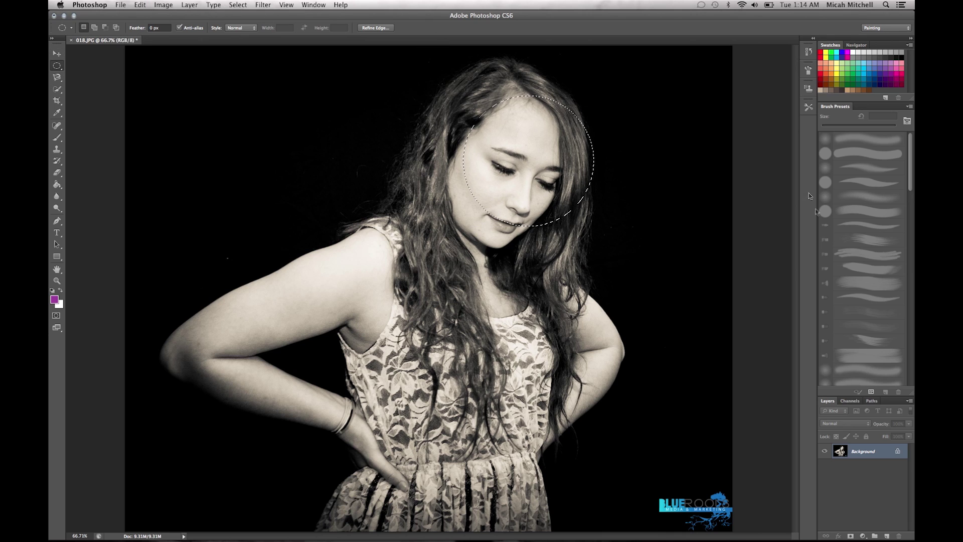
{"action": "left_click", "coordinate": [808, 52]}
{"action": "scroll", "coordinate": [762, 60], "scroll_direction": "up", "scroll_amount": 5}
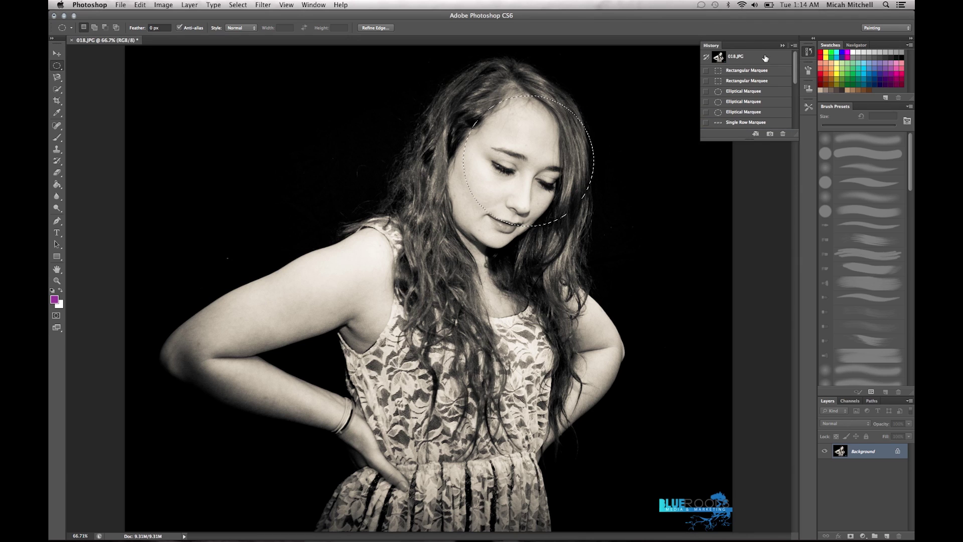
Revert to the 018.JPG snapshot and draw a 60 px-feathered oval selection around the face
{"action": "left_click", "coordinate": [759, 59]}
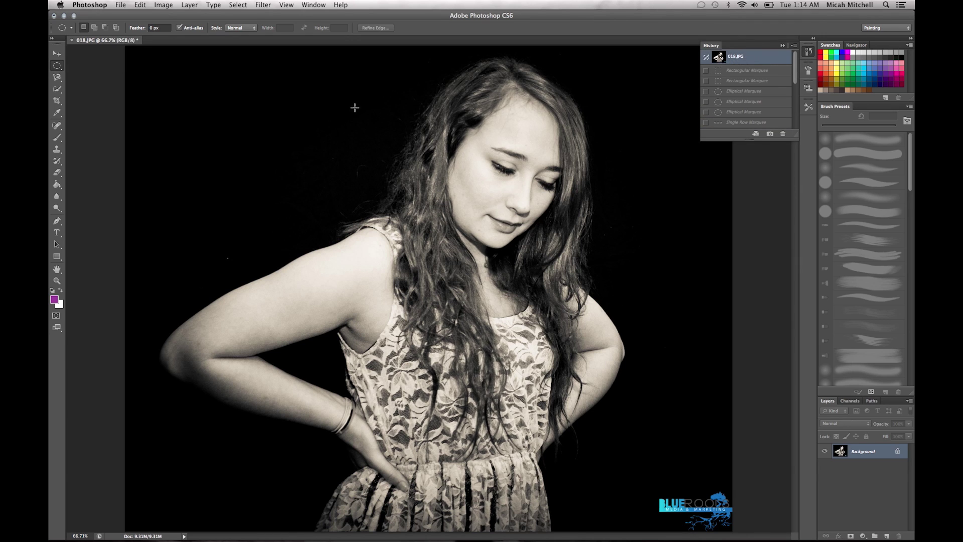
{"action": "left_click", "coordinate": [154, 28]}
{"action": "type", "text": "60"}
{"action": "left_click_drag", "start_coordinate": [466, 112], "coordinate": [591, 256]}
Move the feathered face cutout to the left and enlarge it to about double size
{"action": "key", "text": "v"}
{"action": "left_click_drag", "start_coordinate": [486, 156], "coordinate": [308, 164]}
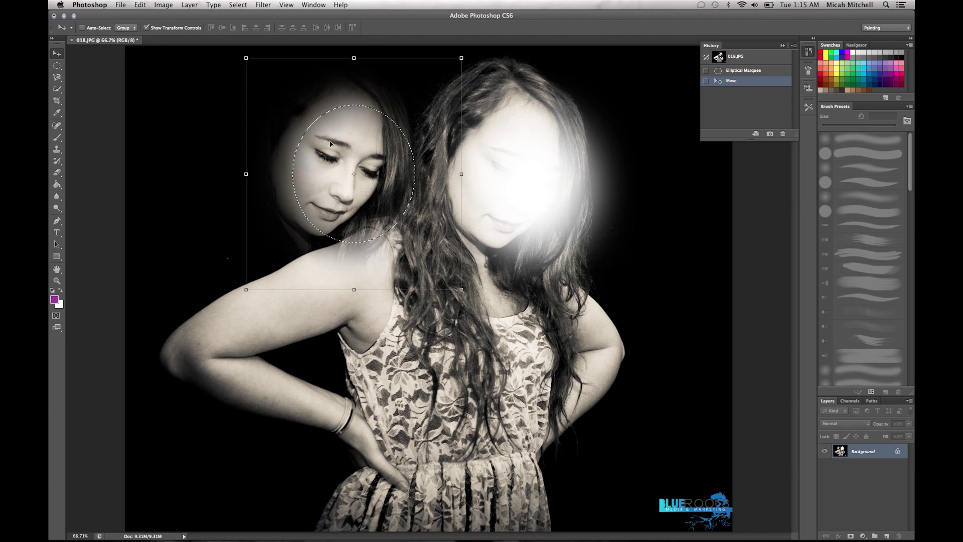
{"action": "left_click_drag", "start_coordinate": [460, 290], "coordinate": [671, 422]}
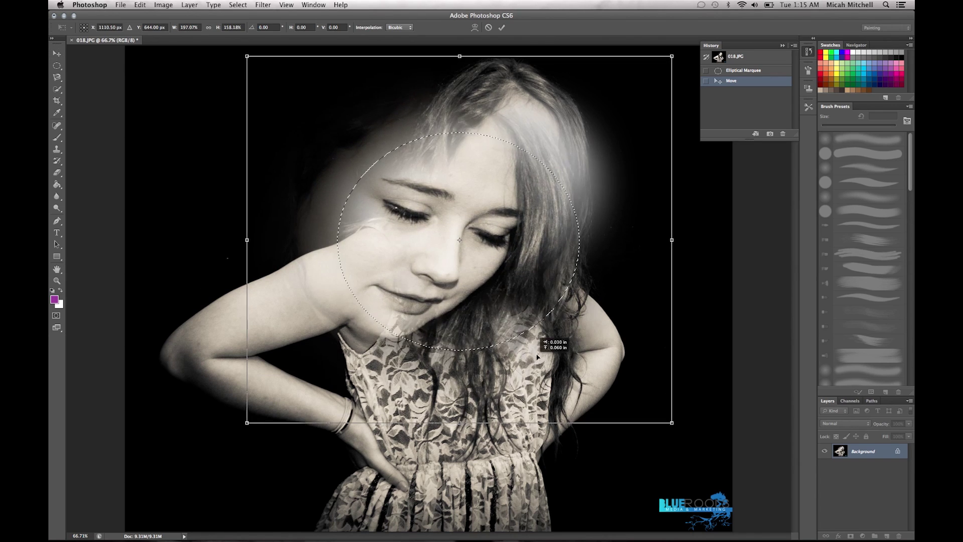